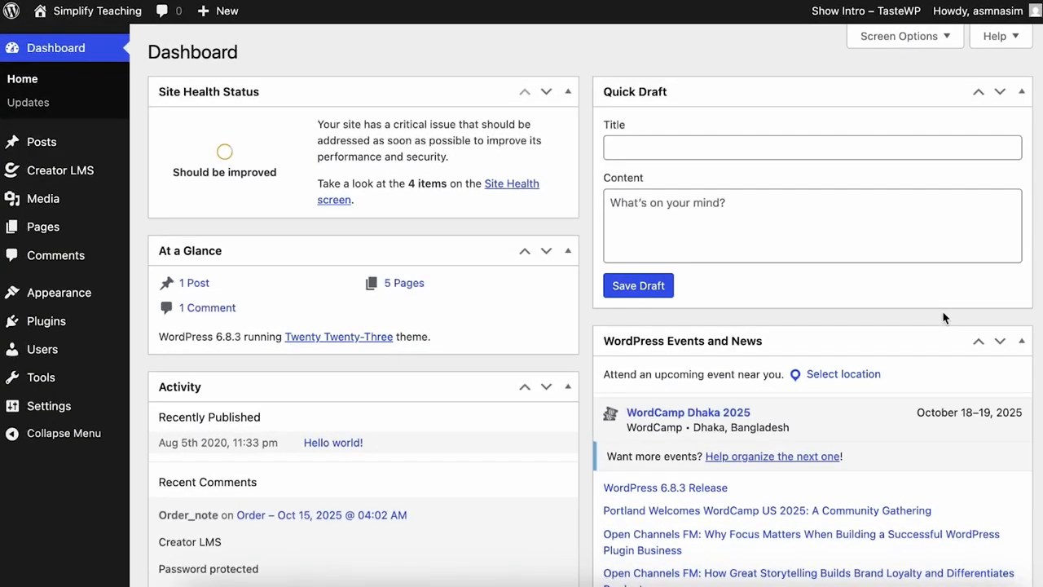
Open the Creator LMS addons page and look through the available addons
{"action": "mouse_move", "coordinate": [106, 170]}
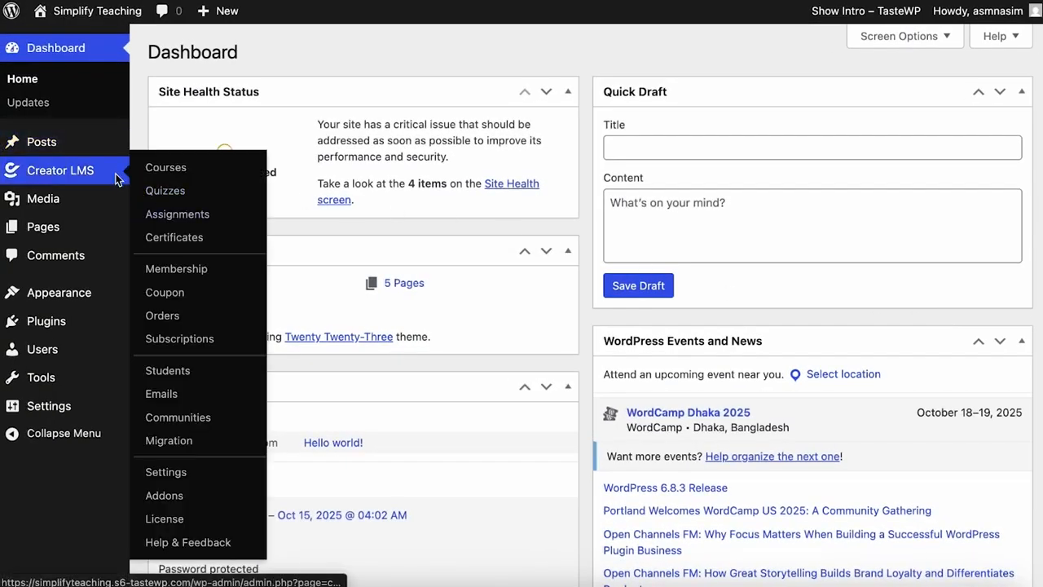
{"action": "left_click", "coordinate": [186, 494]}
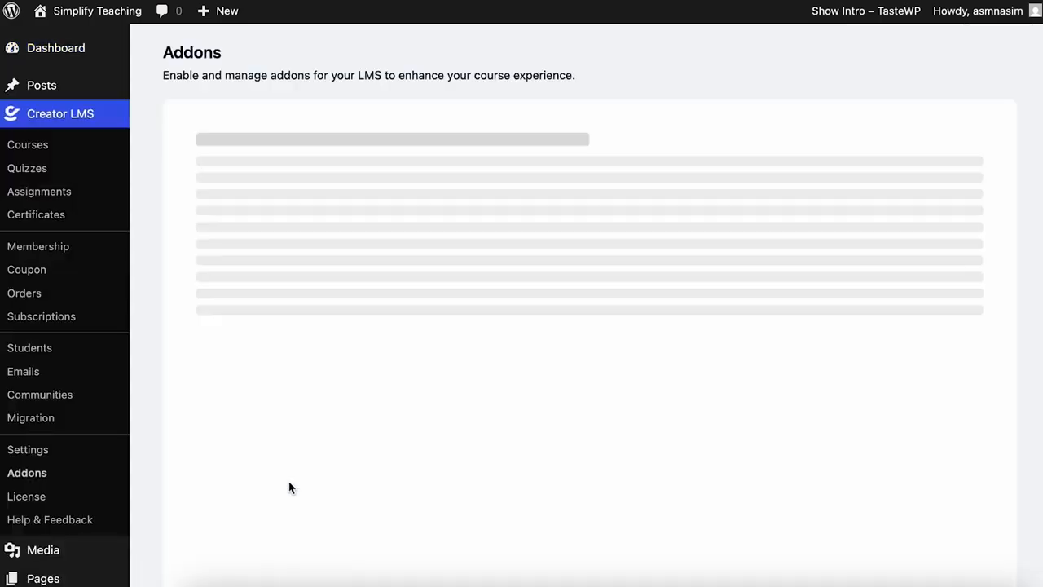
{"action": "scroll", "coordinate": [577, 571], "scroll_direction": "down", "scroll_amount": 2}
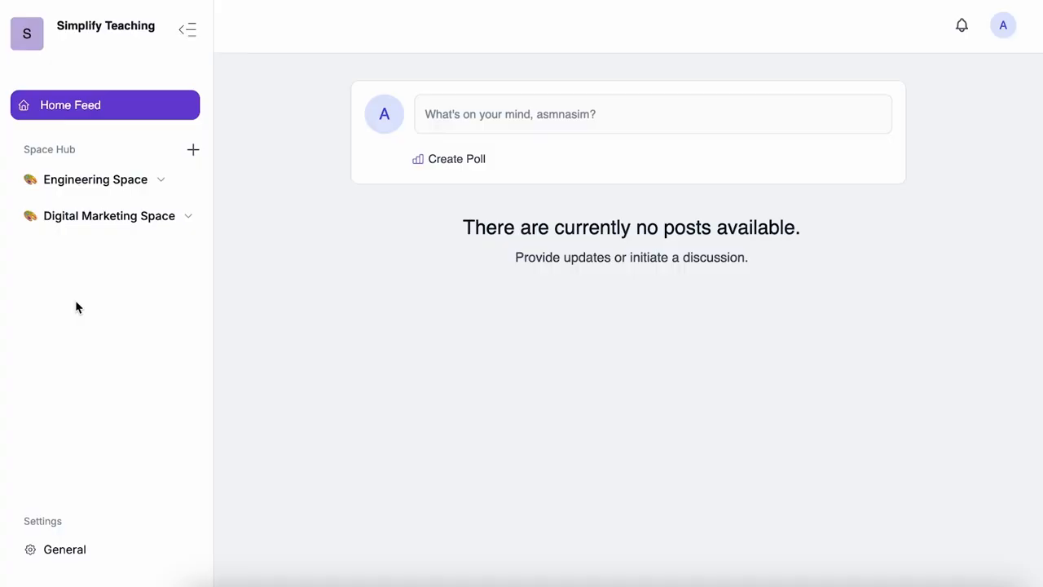
Expand the Engineering Space to view its channels, and collapse it again
{"action": "mouse_move", "coordinate": [103, 188]}
{"action": "left_click", "coordinate": [162, 181]}
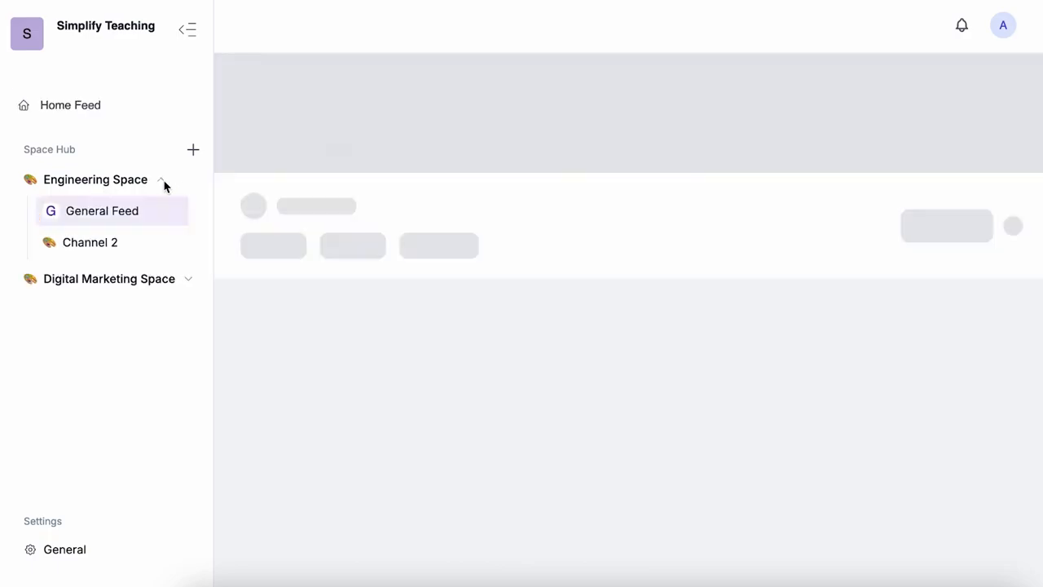
{"action": "left_click", "coordinate": [189, 277]}
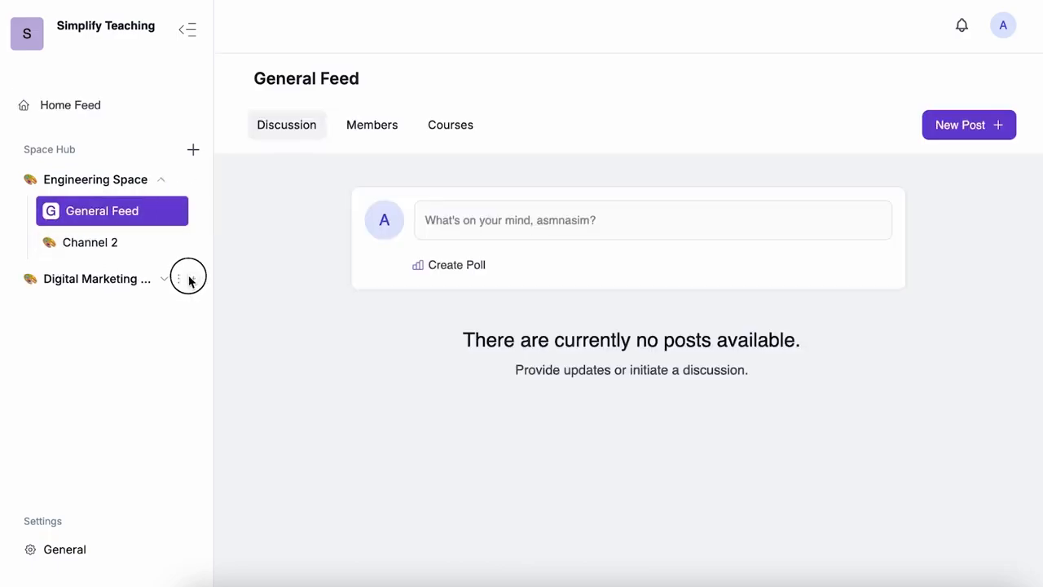
{"action": "left_click", "coordinate": [811, 42]}
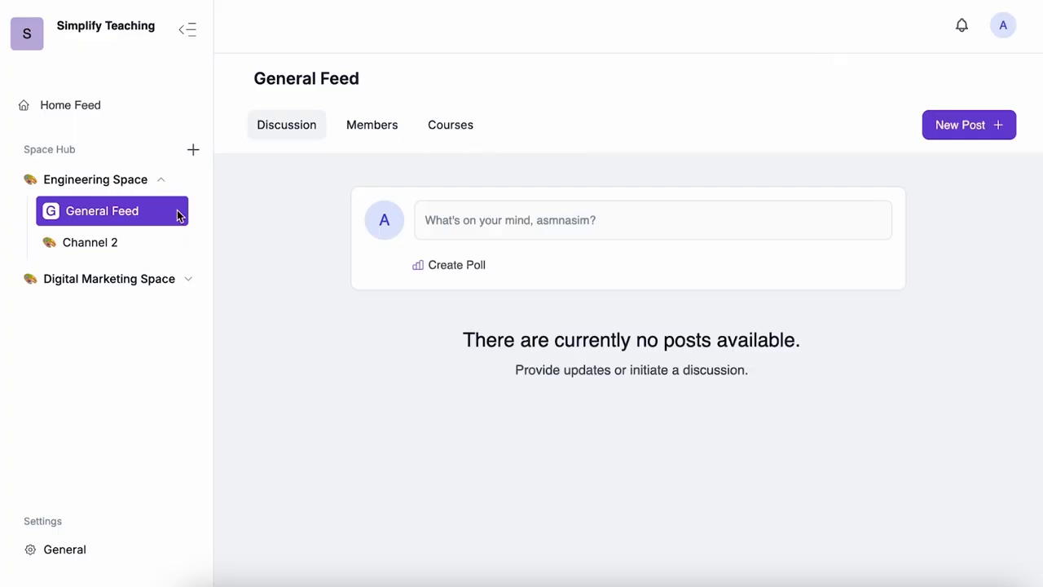
{"action": "left_click", "coordinate": [162, 183]}
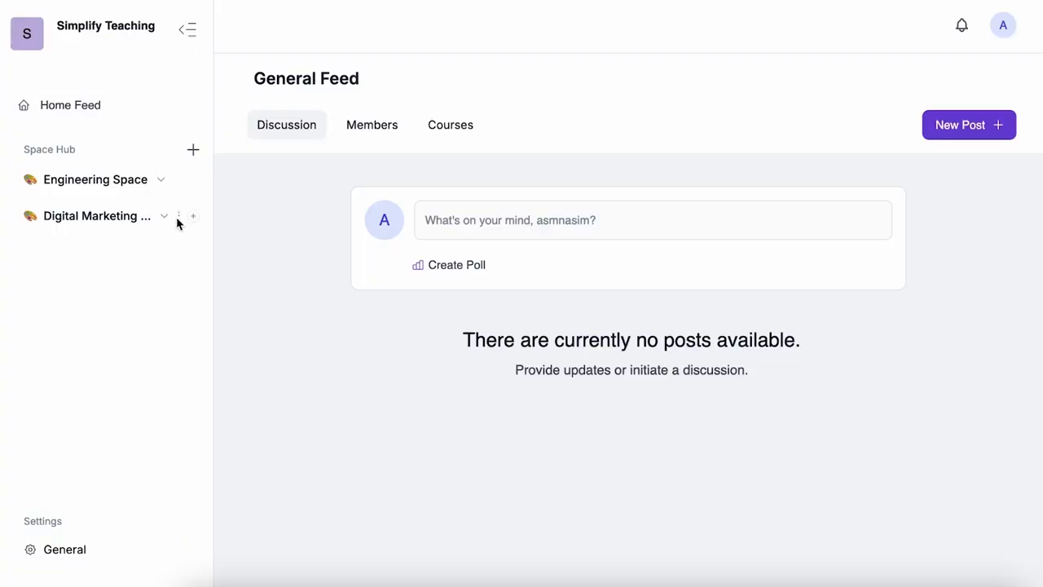
Expand the Digital Marketing Space and view its form for adding a channel, closing it without creating one
{"action": "left_click", "coordinate": [123, 217]}
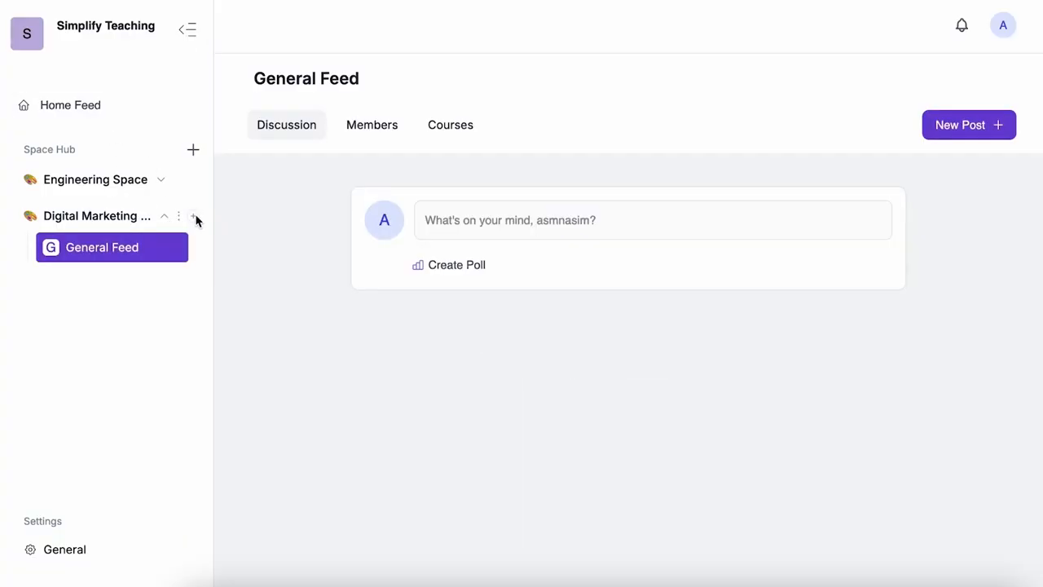
{"action": "left_click", "coordinate": [194, 218]}
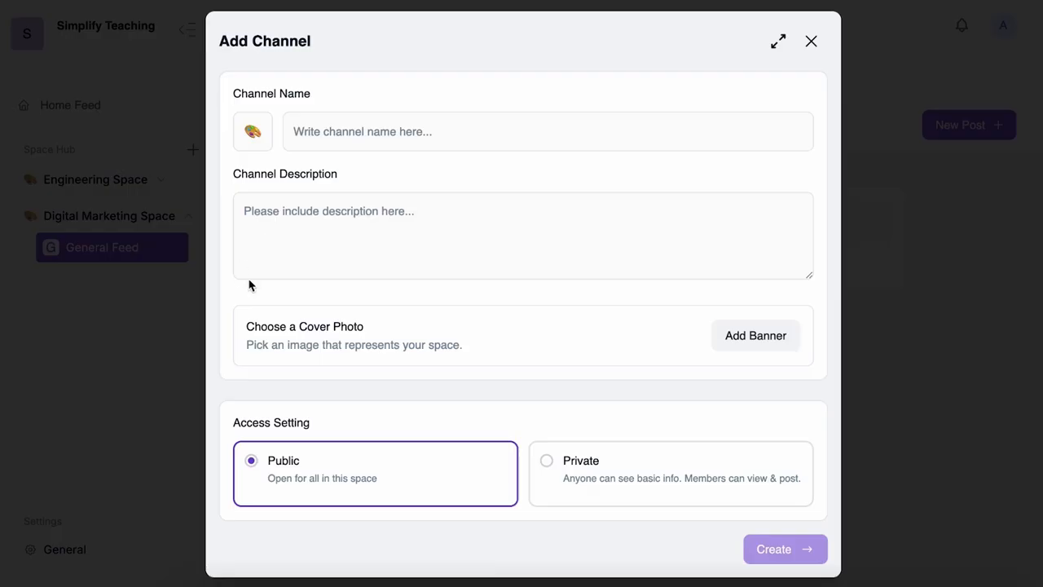
{"action": "left_click", "coordinate": [813, 41]}
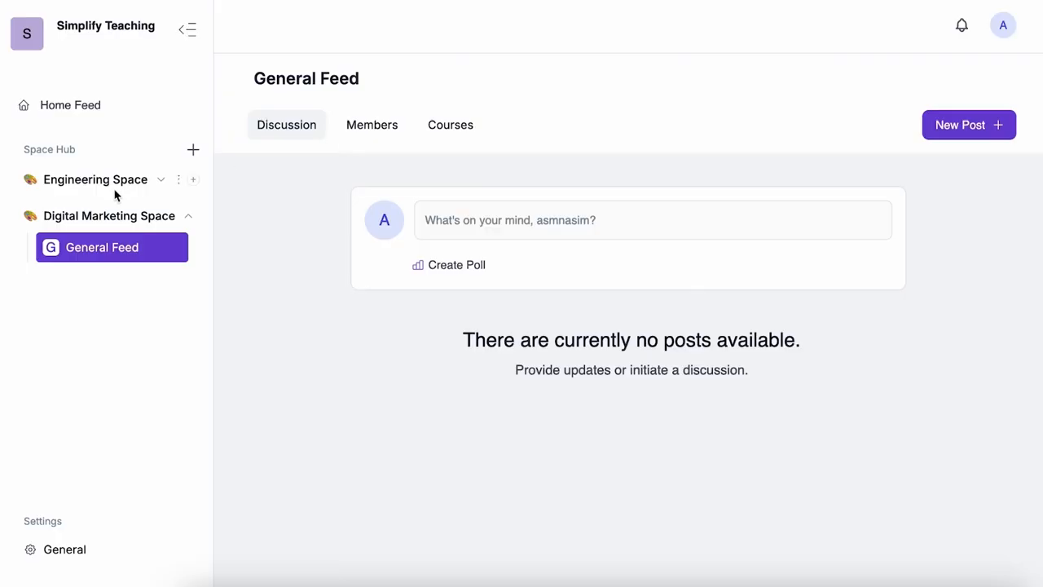
Edit the Digital Marketing Space and choose the microphone emoji as its icon, searching for "mic"
{"action": "left_click", "coordinate": [174, 216]}
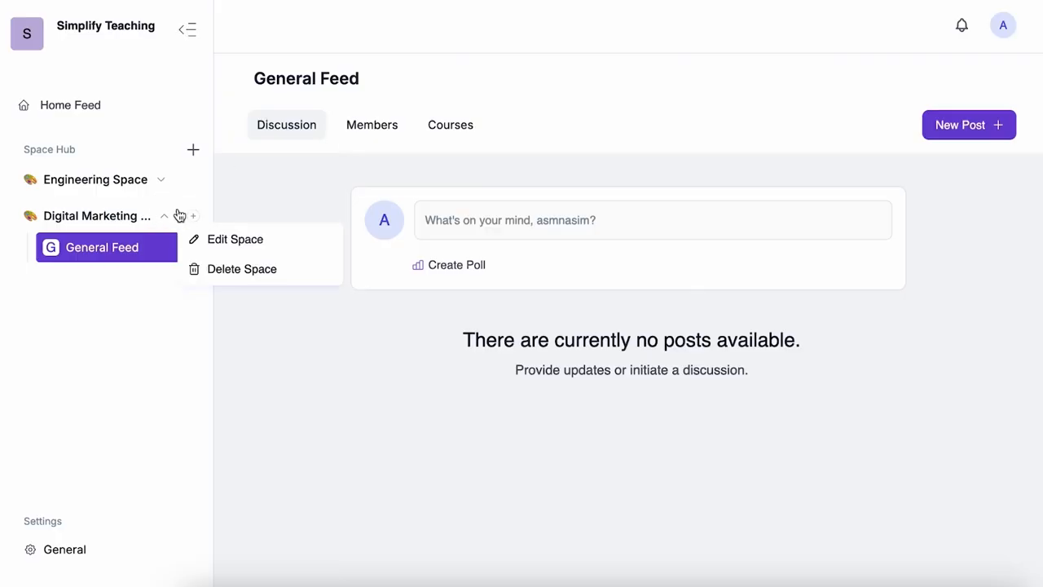
{"action": "left_click", "coordinate": [227, 245]}
{"action": "left_click", "coordinate": [253, 130]}
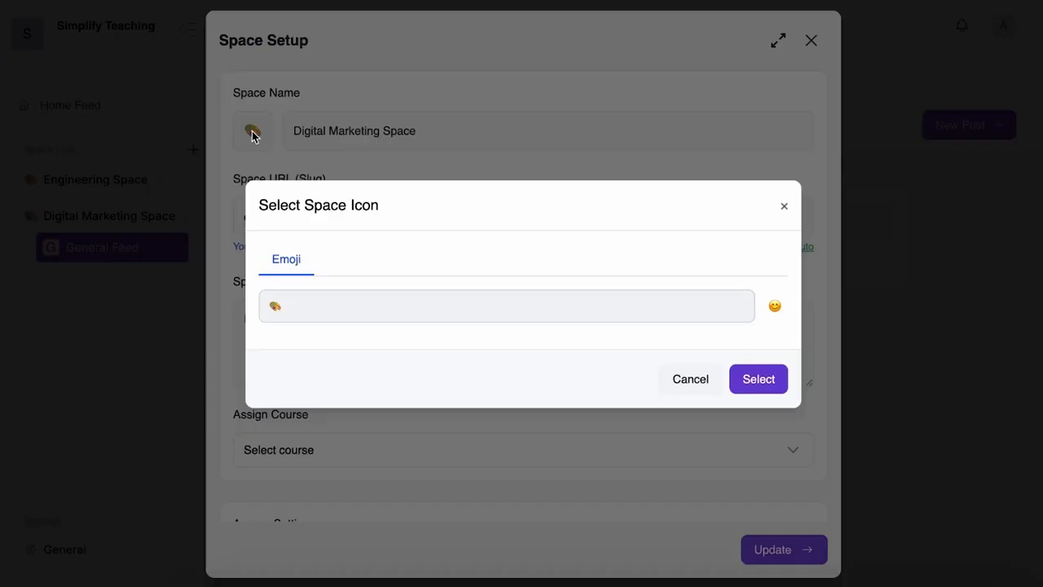
{"action": "left_click", "coordinate": [773, 306]}
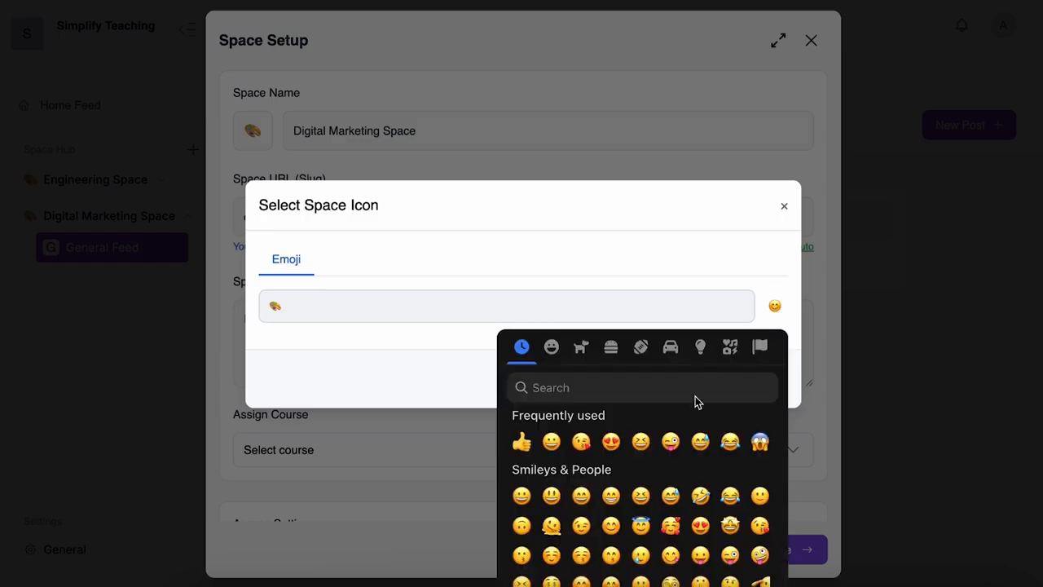
{"action": "scroll", "coordinate": [619, 424], "scroll_direction": "down", "scroll_amount": 1}
{"action": "left_click", "coordinate": [605, 388]}
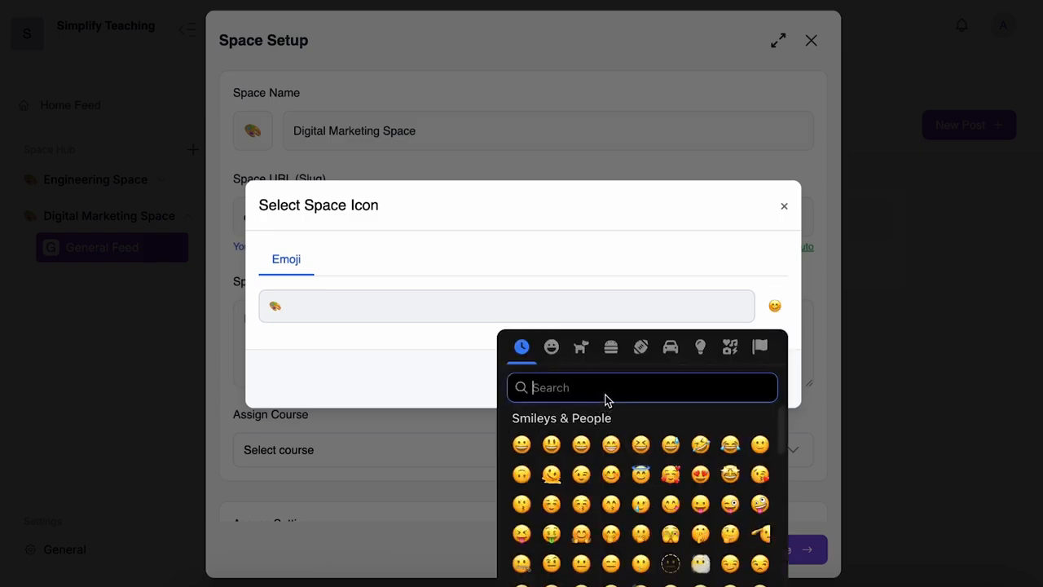
{"action": "type", "text": "mic"}
{"action": "left_click", "coordinate": [551, 441]}
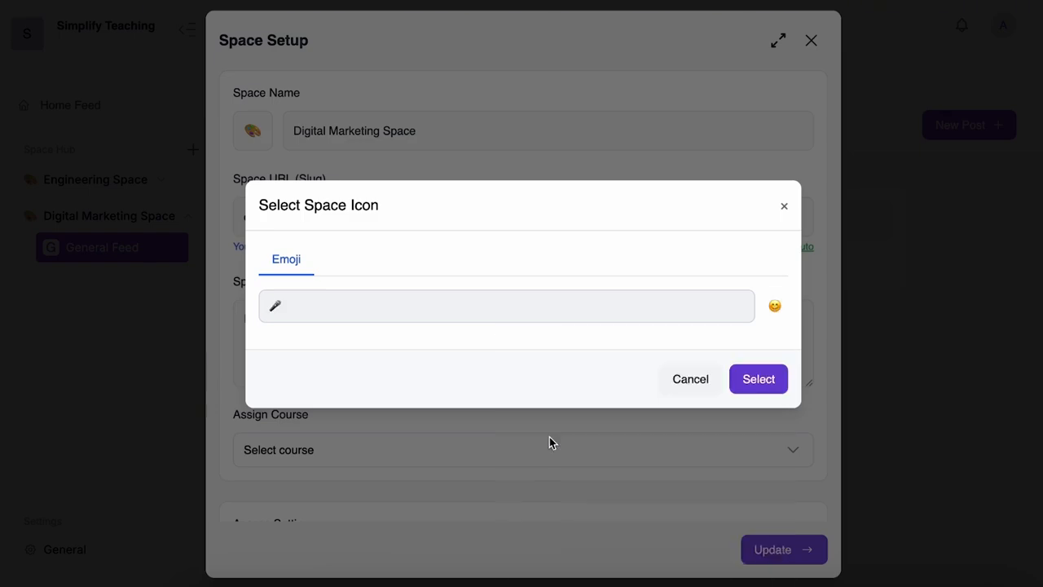
{"action": "left_click", "coordinate": [759, 379]}
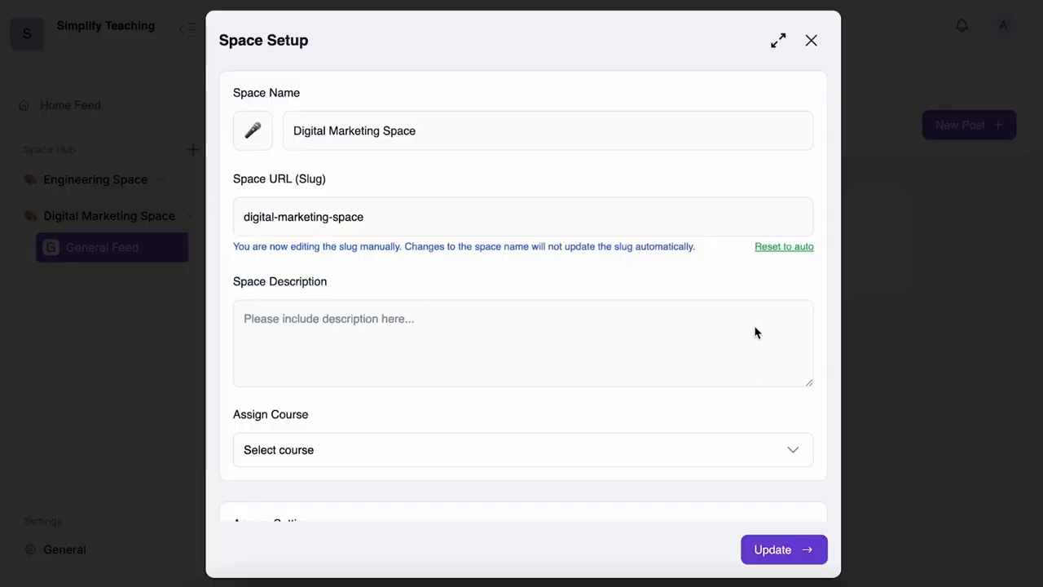
Assign the Digital Marketing Advanced Course to the space and save the updated space setup
{"action": "scroll", "coordinate": [461, 355], "scroll_direction": "down", "scroll_amount": 2}
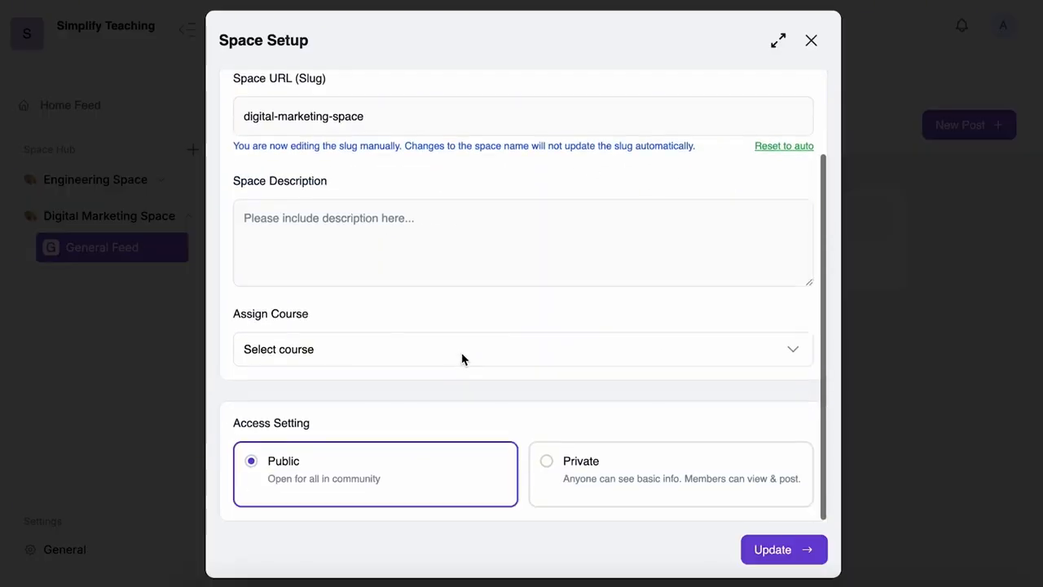
{"action": "left_click", "coordinate": [449, 356]}
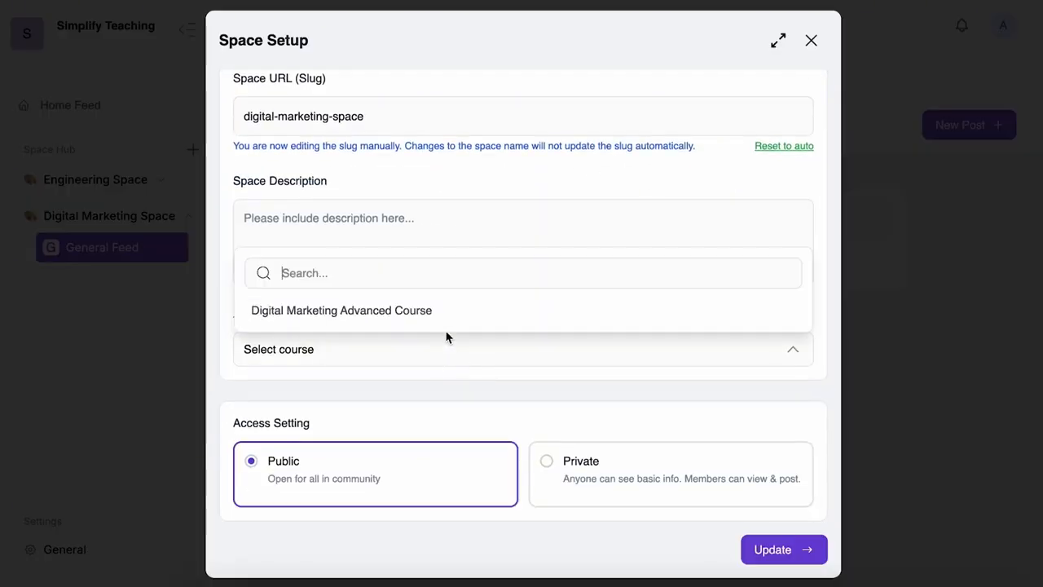
{"action": "left_click", "coordinate": [330, 324]}
{"action": "left_click", "coordinate": [495, 350]}
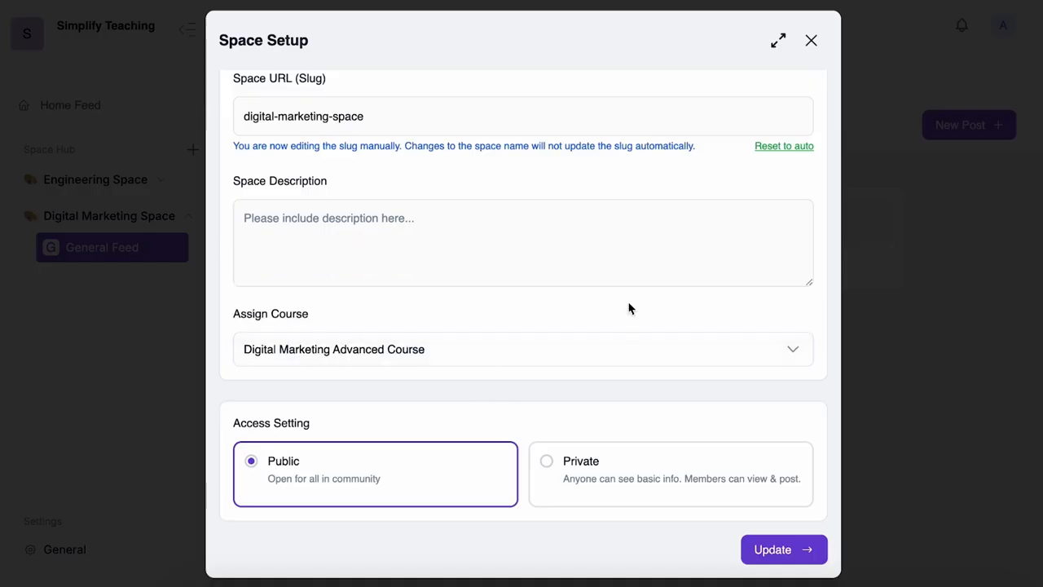
{"action": "scroll", "coordinate": [449, 347], "scroll_direction": "up", "scroll_amount": 2}
{"action": "scroll", "coordinate": [447, 340], "scroll_direction": "down", "scroll_amount": 2}
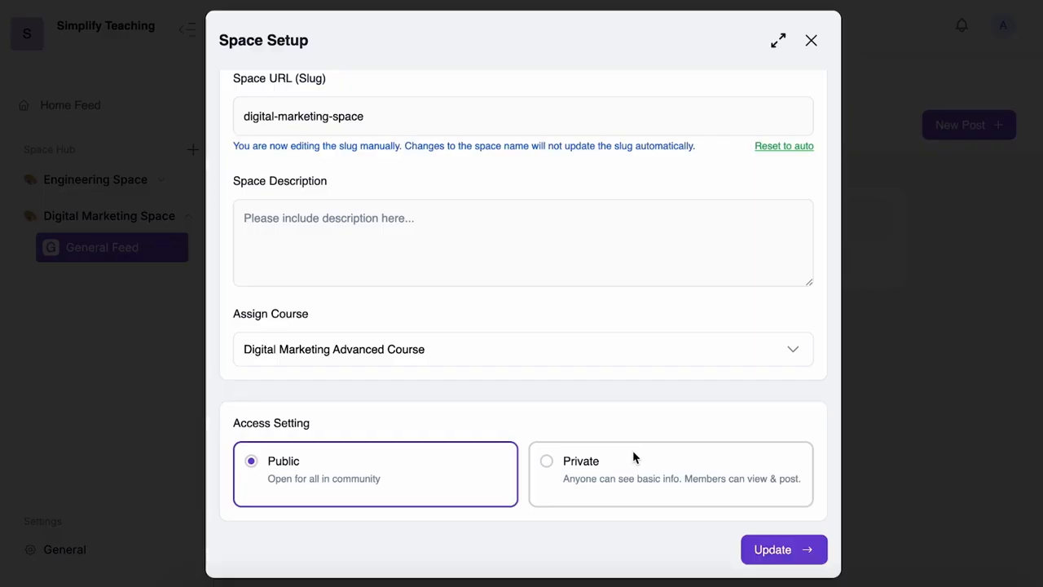
{"action": "left_click", "coordinate": [802, 552]}
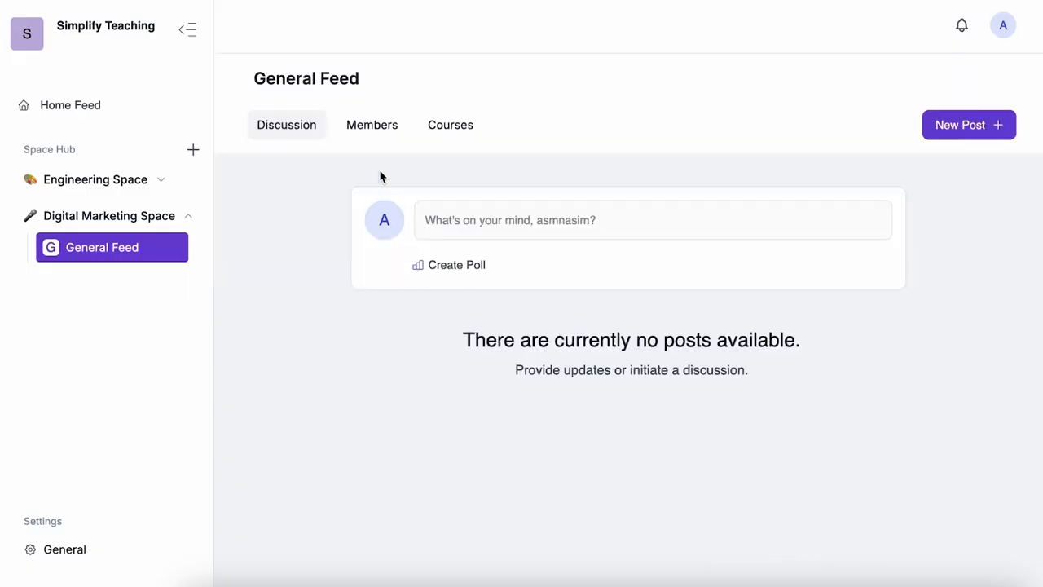
Review the members and assigned courses of the Digital Marketing Space's General Feed, and return to its discussion
{"action": "left_click", "coordinate": [372, 124]}
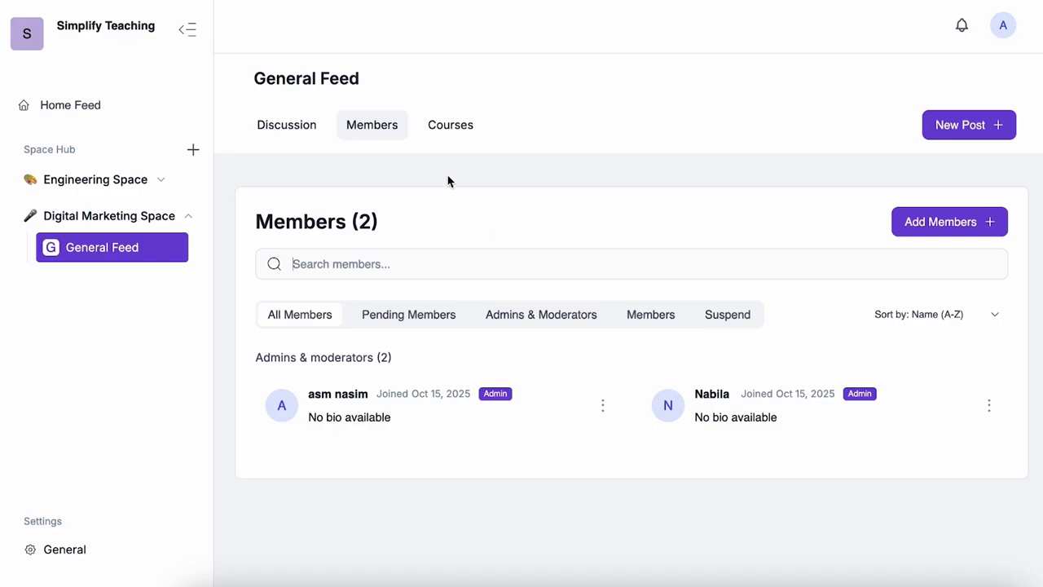
{"action": "left_click", "coordinate": [447, 129]}
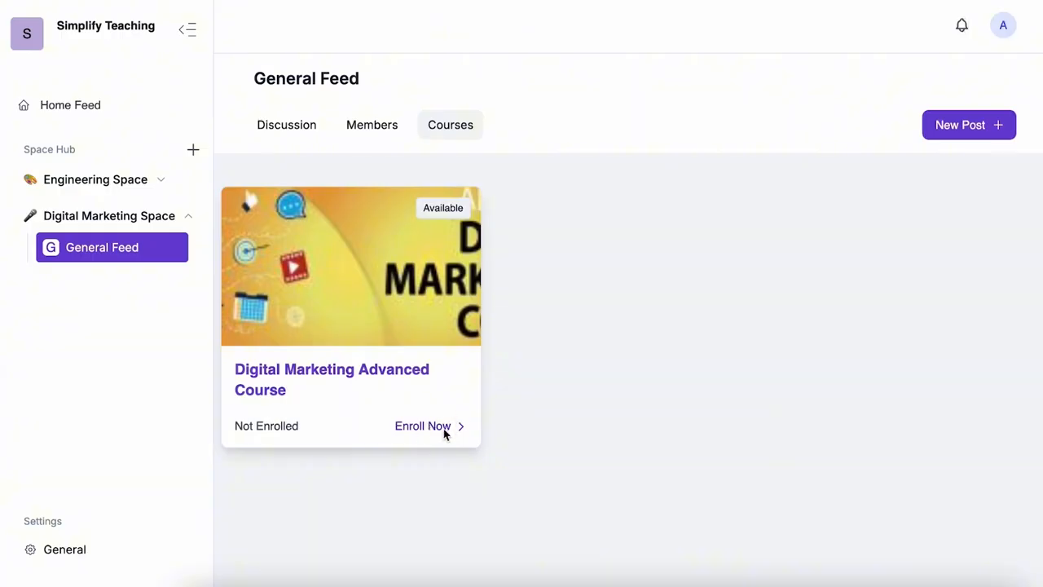
{"action": "left_click", "coordinate": [300, 130]}
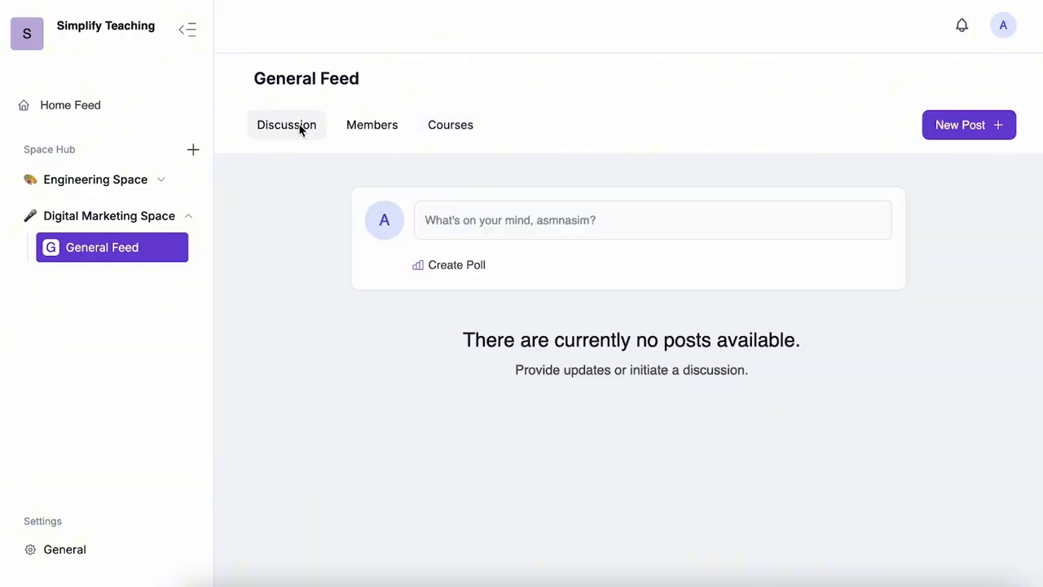
Start a new post in the Digital Marketing Space's General Feed with the title "Hi Everyone!"
{"action": "left_click", "coordinate": [524, 236]}
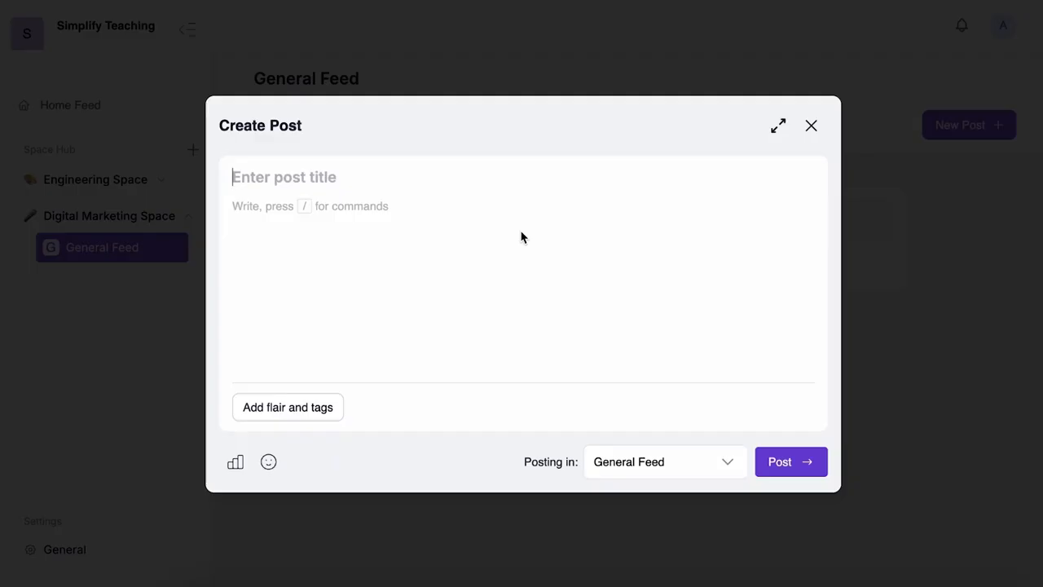
{"action": "type", "text": "H"}
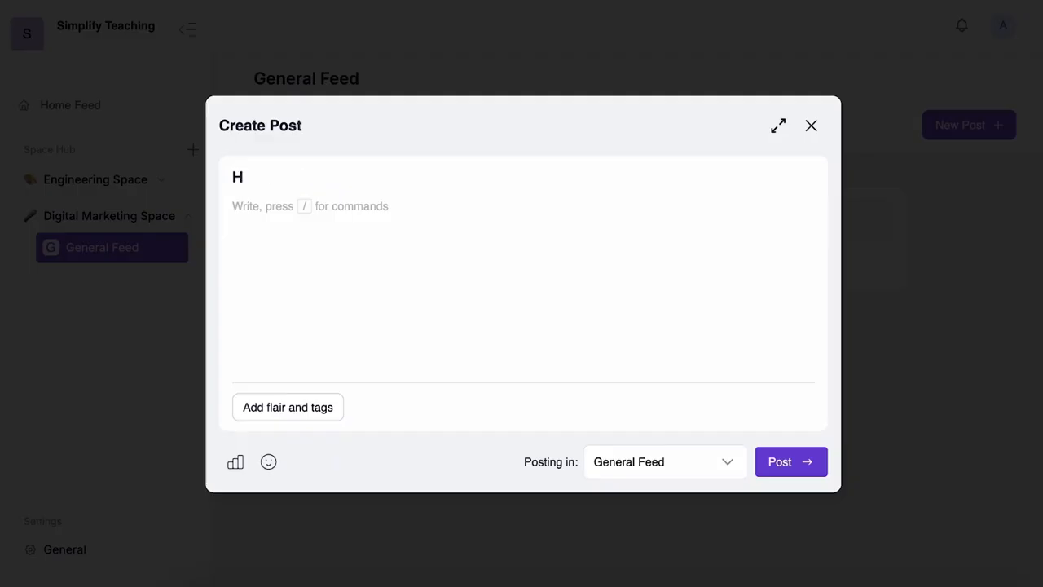
{"action": "type", "text": "i Everyo"}
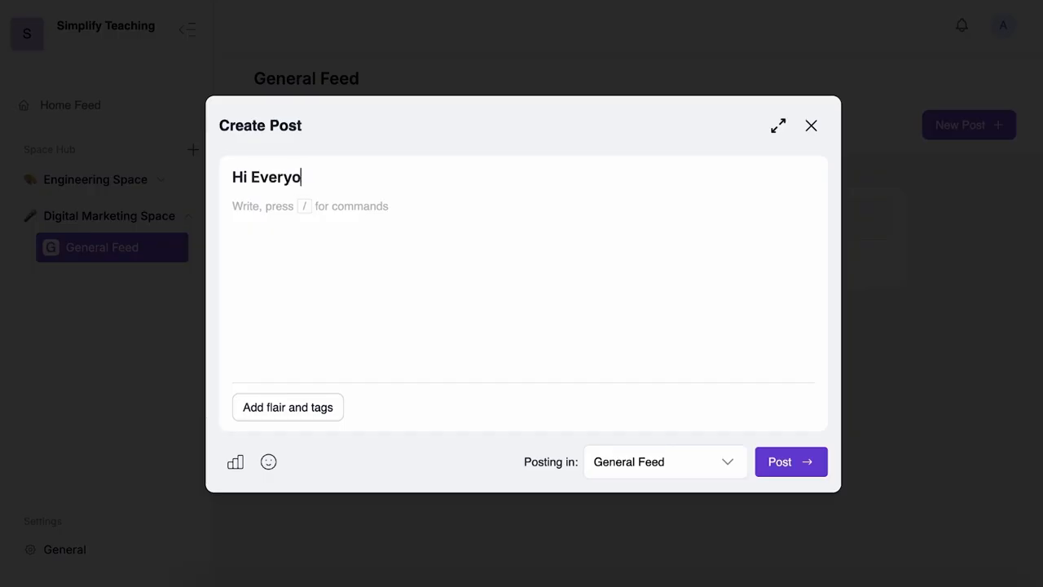
{"action": "type", "text": "ne!"}
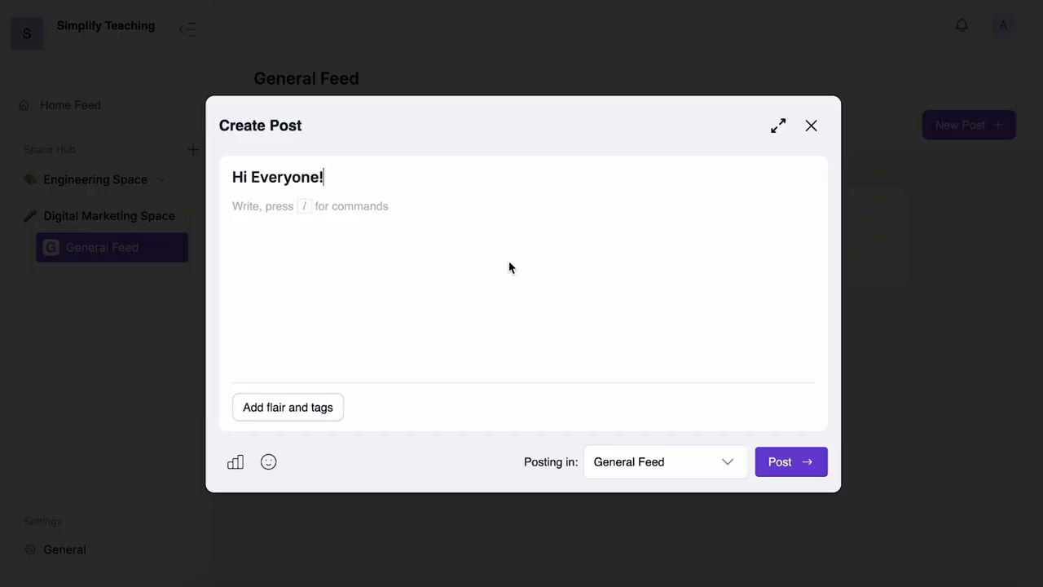
Add the general Discussion tag to the post and insert a heart-eyes emoji in its body
{"action": "left_click", "coordinate": [307, 417]}
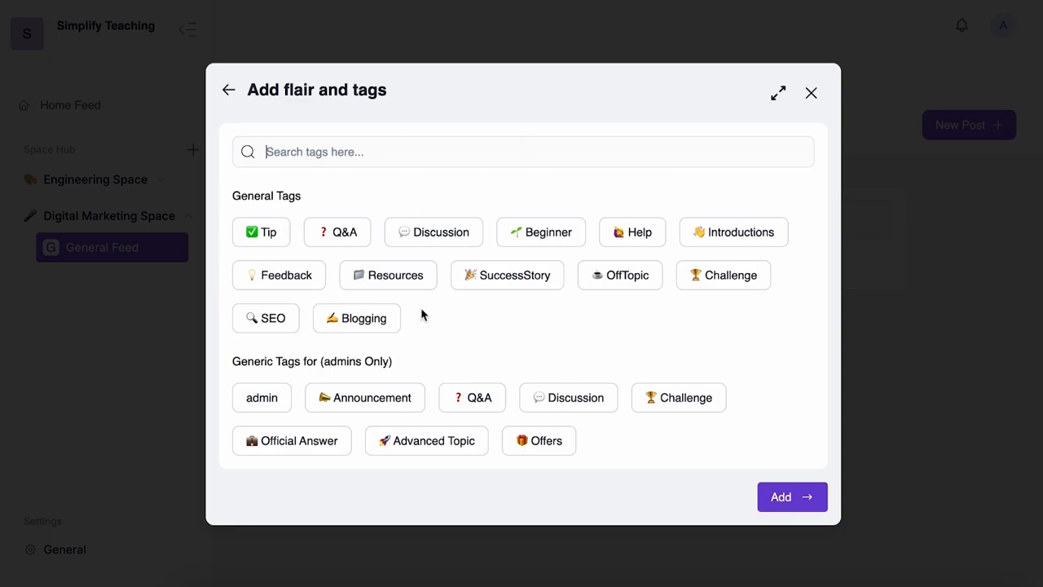
{"action": "left_click", "coordinate": [434, 238]}
{"action": "left_click", "coordinate": [790, 492]}
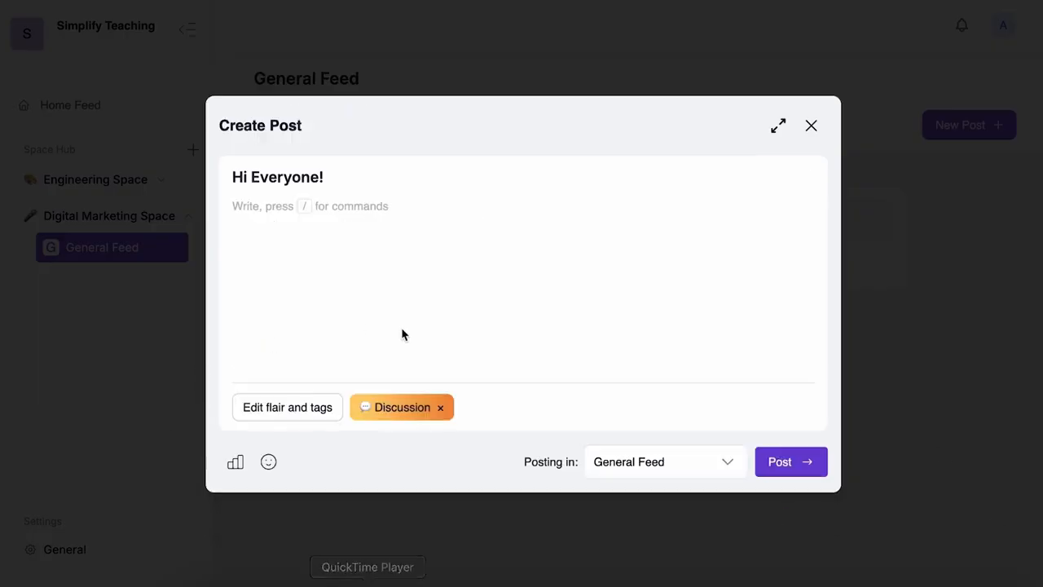
{"action": "left_click", "coordinate": [268, 464]}
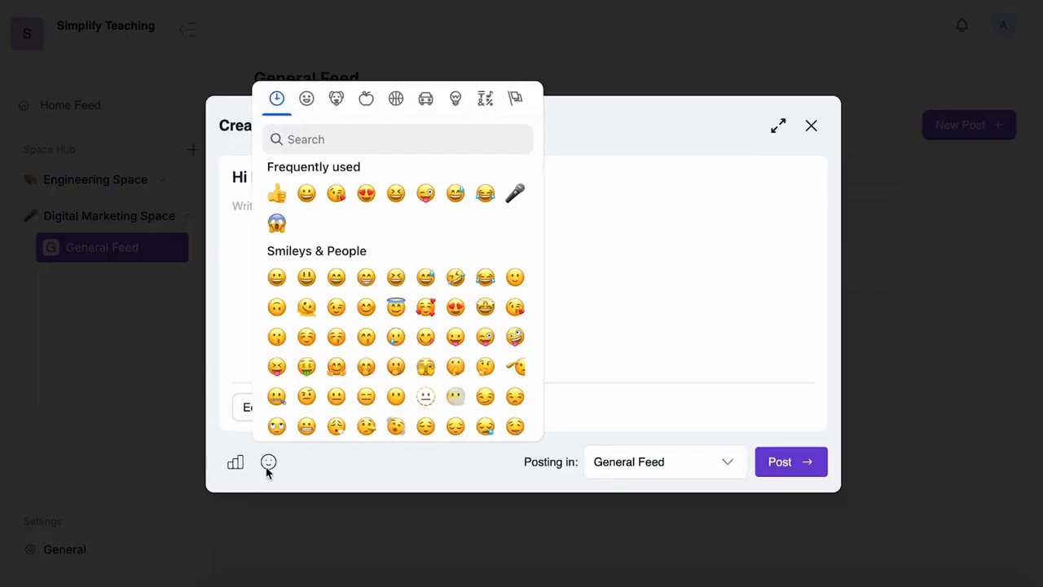
{"action": "left_click", "coordinate": [366, 195]}
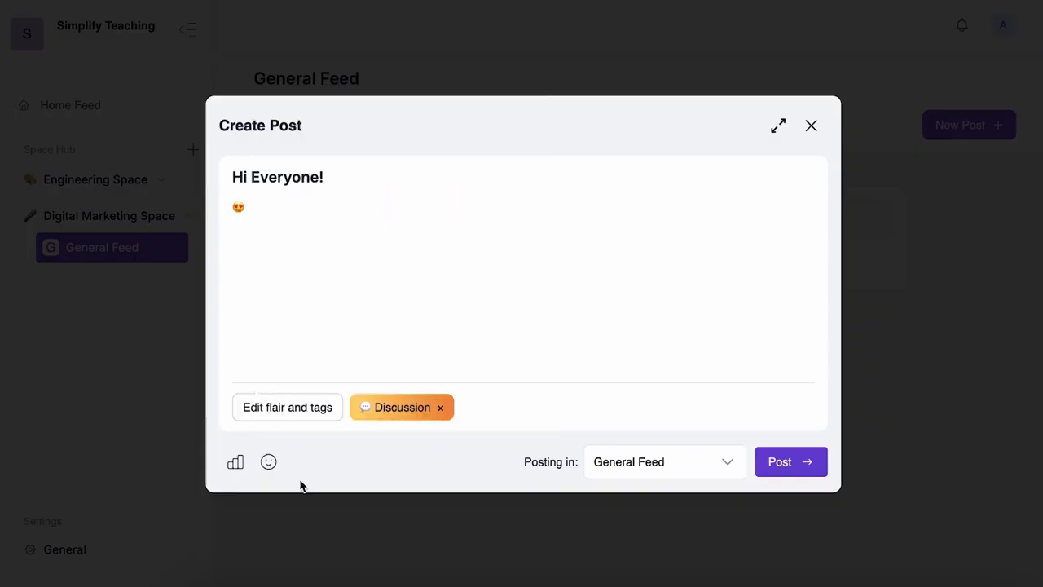
Check the posting destinations and publish the post in the Digital Marketing Space's General Feed
{"action": "left_click", "coordinate": [738, 466]}
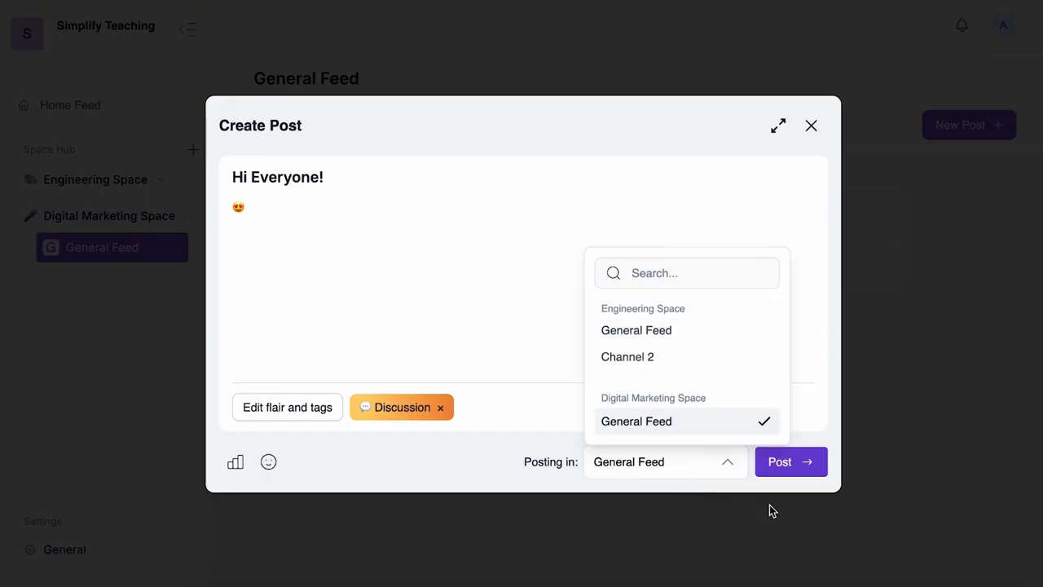
{"action": "left_click", "coordinate": [777, 465]}
{"action": "left_click", "coordinate": [776, 465]}
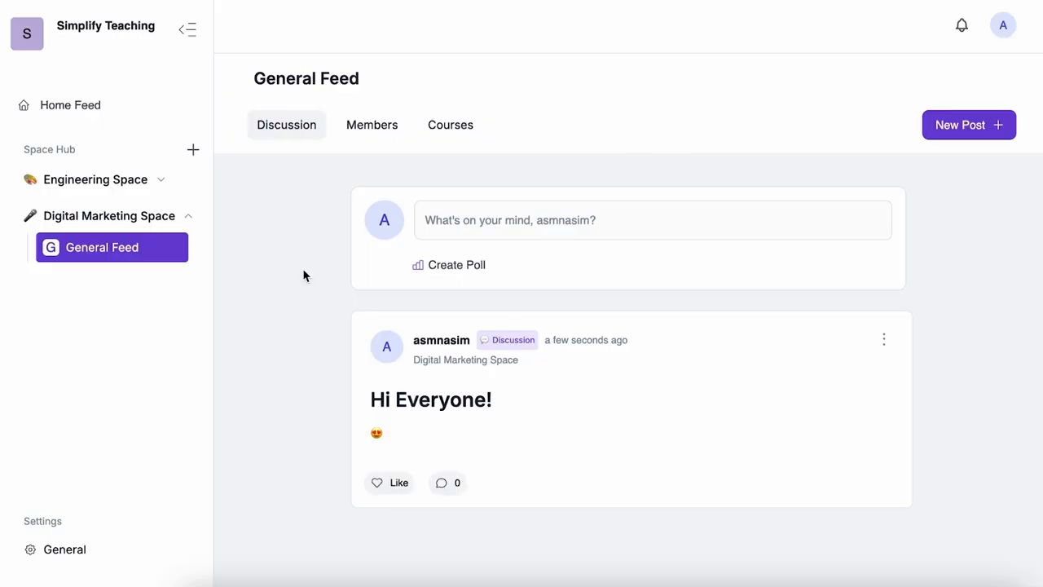
Start a poll in the General Feed titled "Which Aspect Of DM You Like Best" and add the general Q&A tag
{"action": "left_click", "coordinate": [453, 269]}
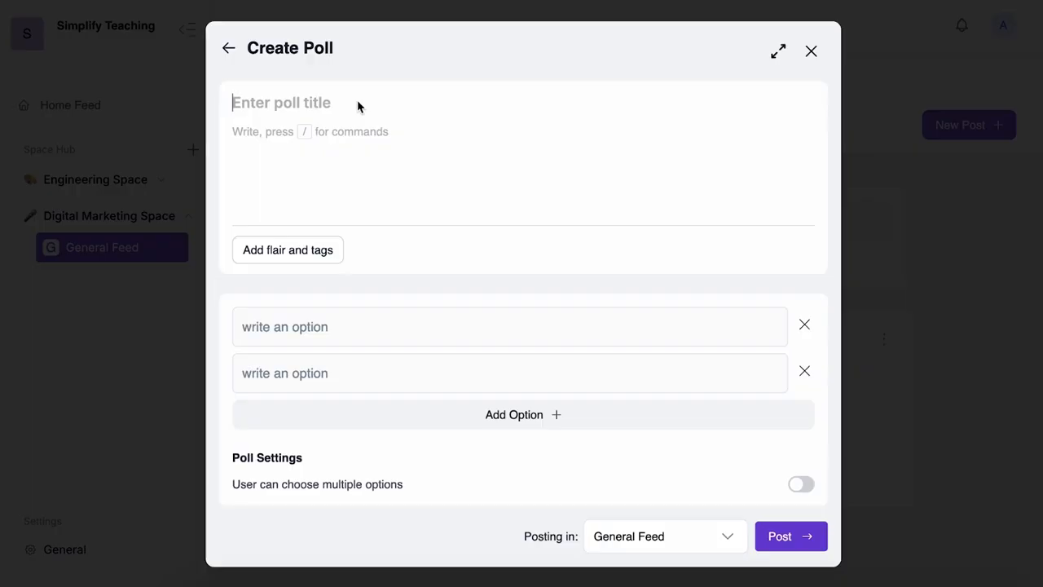
{"action": "type", "text": "Which Aspe"}
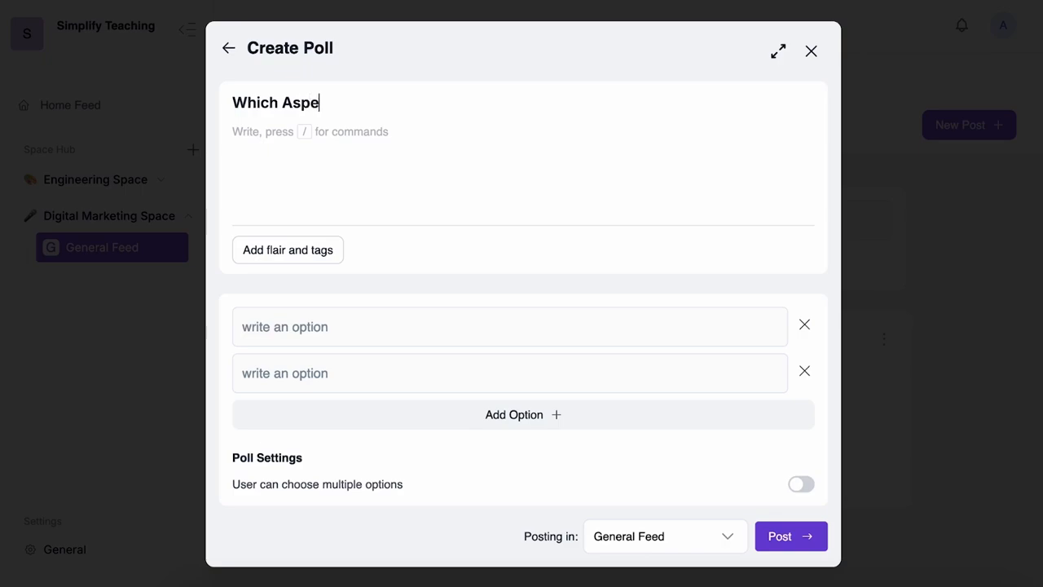
{"action": "type", "text": "ct Of DM You Like Best"}
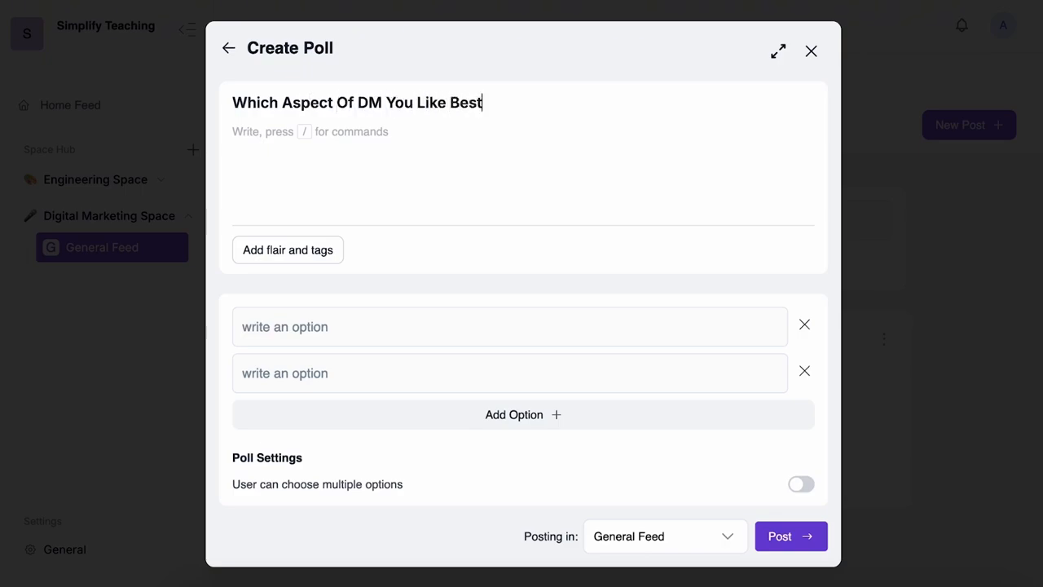
{"action": "left_click", "coordinate": [314, 329]}
{"action": "left_click", "coordinate": [303, 258]}
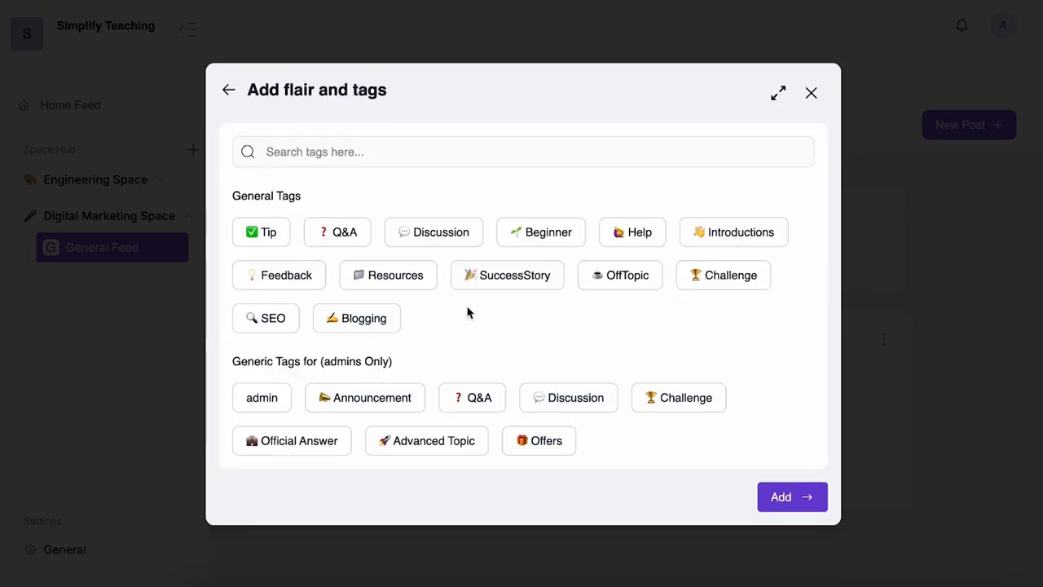
{"action": "left_click", "coordinate": [365, 235]}
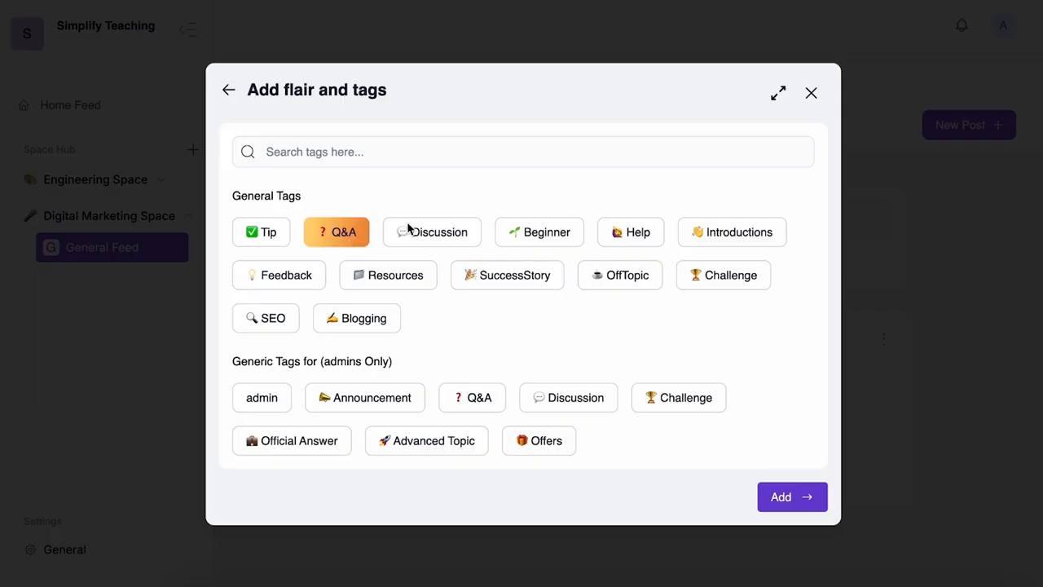
{"action": "left_click", "coordinate": [778, 496]}
Give the poll three answer options: "Social Media", "Blogs" and "SEO"
{"action": "left_click", "coordinate": [362, 338]}
{"action": "type", "text": "Social Media"}
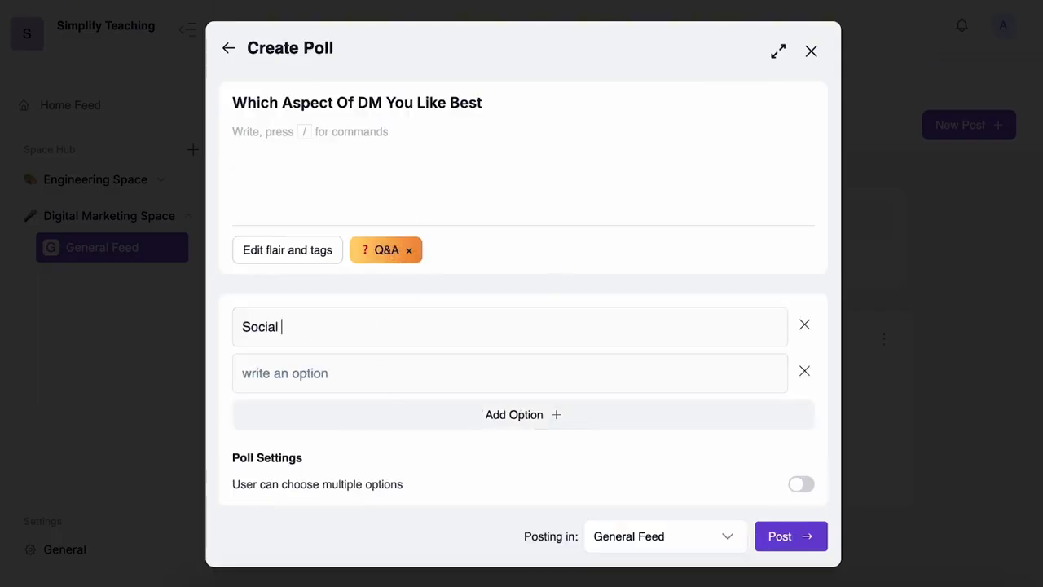
{"action": "left_click", "coordinate": [325, 373]}
{"action": "type", "text": "Blogs"}
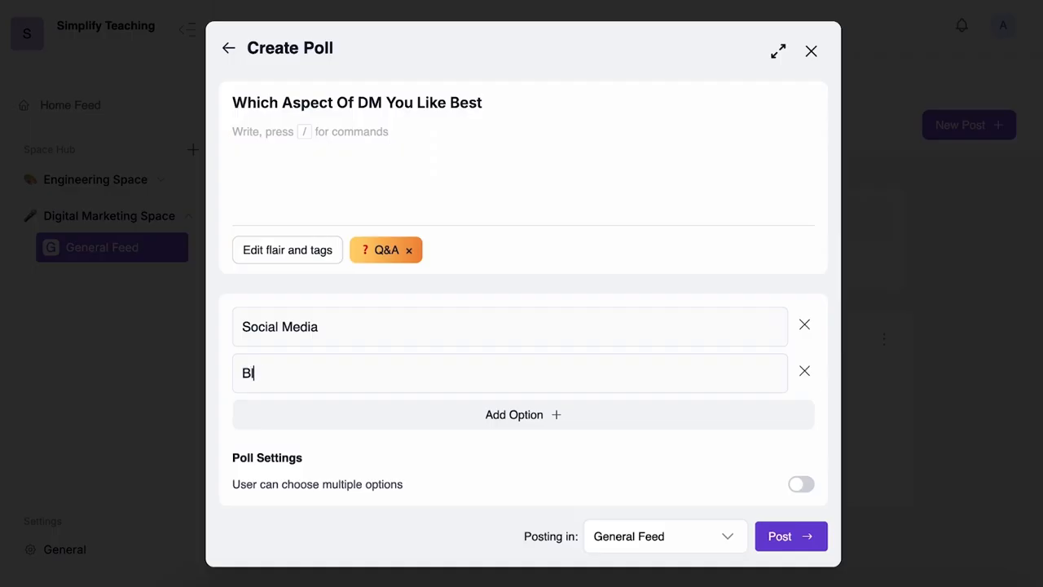
{"action": "left_click", "coordinate": [416, 415]}
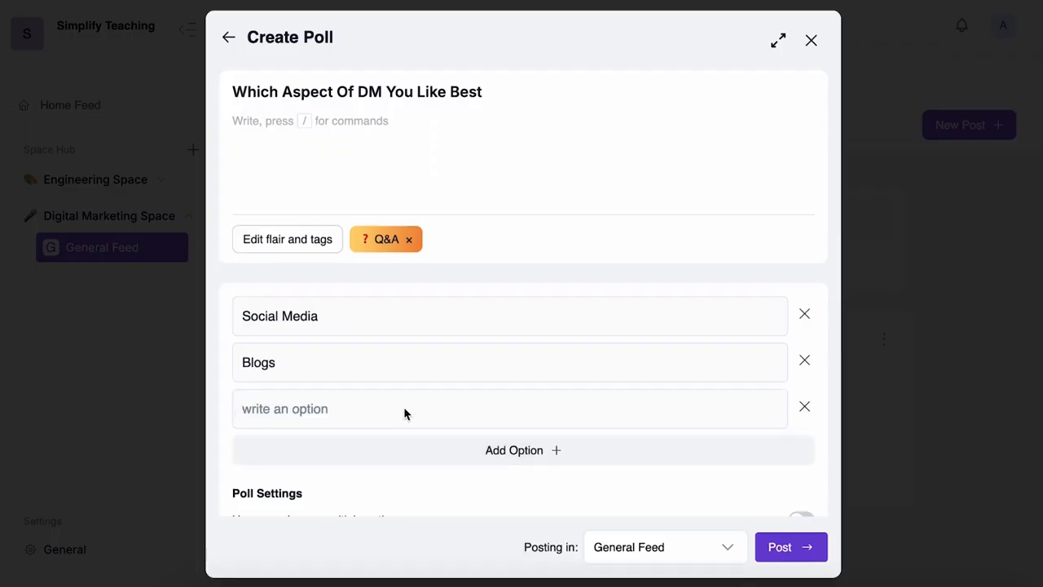
{"action": "type", "text": "SEO"}
Allow users to choose multiple options in the poll and publish it in the General Feed
{"action": "scroll", "coordinate": [655, 417], "scroll_direction": "down", "scroll_amount": 1}
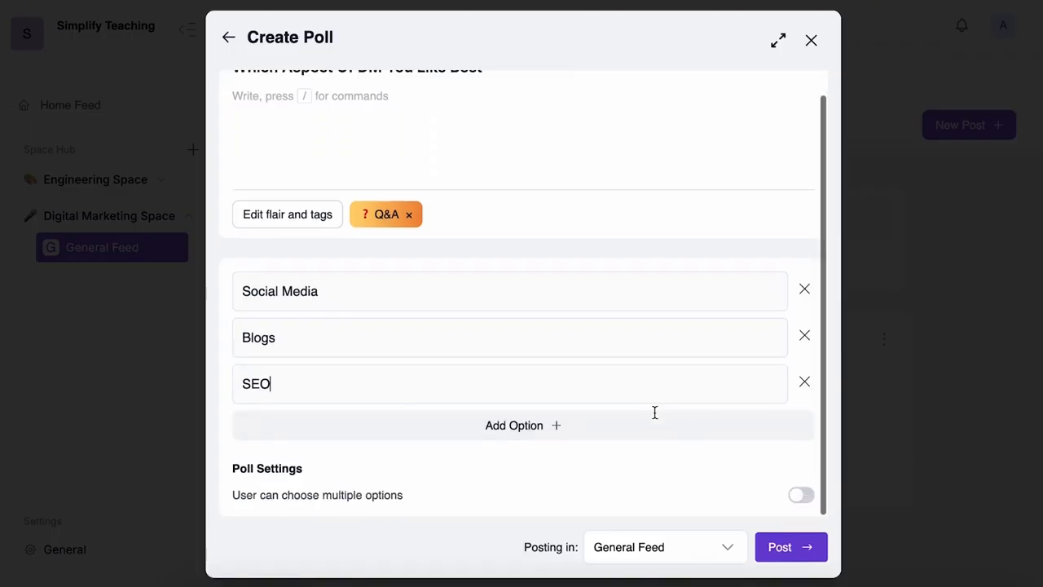
{"action": "left_click", "coordinate": [801, 496]}
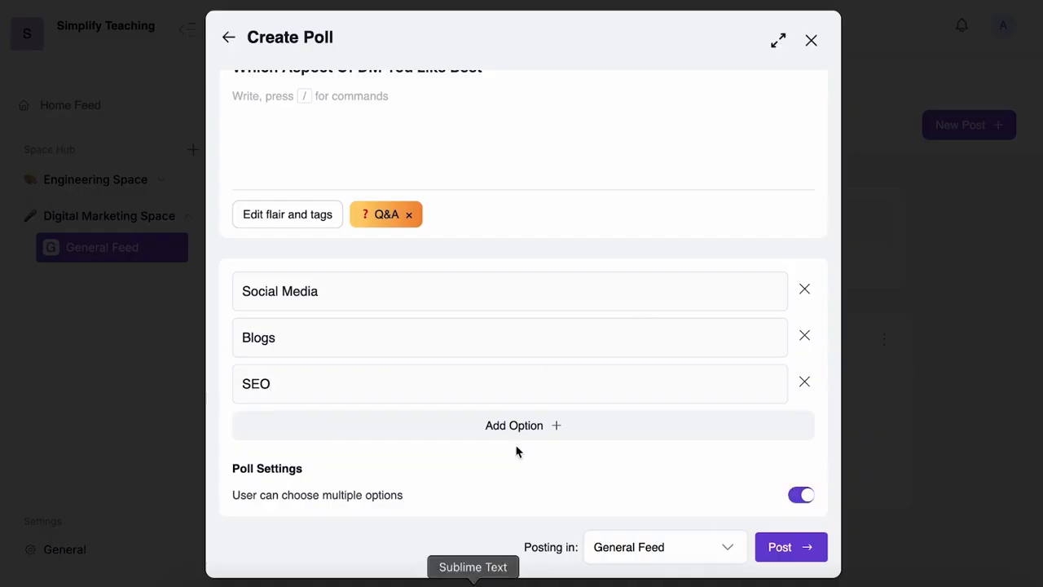
{"action": "scroll", "coordinate": [667, 476], "scroll_direction": "up", "scroll_amount": 1}
{"action": "scroll", "coordinate": [667, 475], "scroll_direction": "down", "scroll_amount": 1}
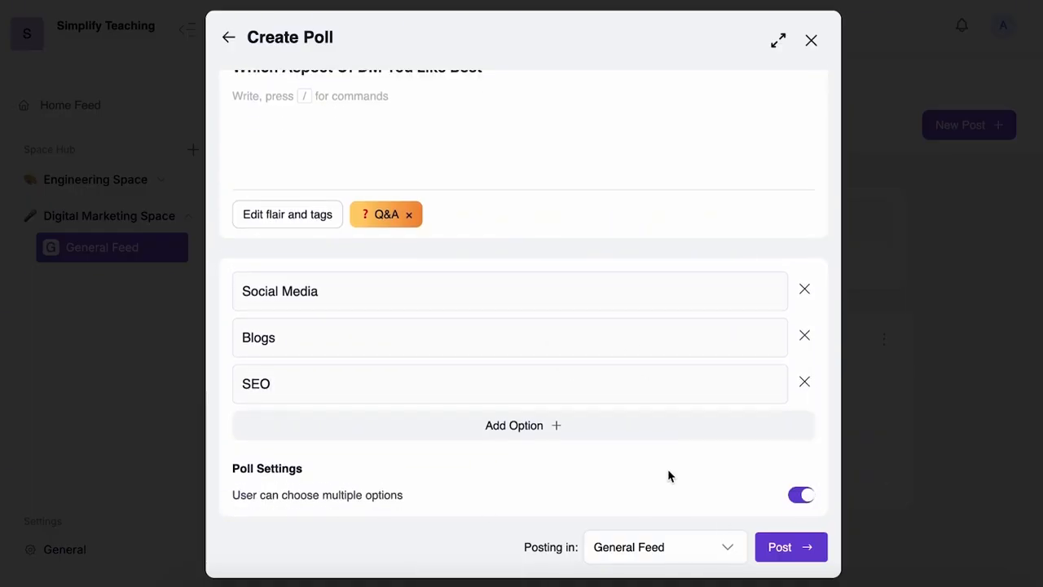
{"action": "left_click", "coordinate": [802, 554]}
{"action": "left_click", "coordinate": [804, 562]}
Vote for "Blogs" in the published poll about digital marketing aspects
{"action": "scroll", "coordinate": [782, 428], "scroll_direction": "down", "scroll_amount": 2}
{"action": "left_click", "coordinate": [607, 439]}
{"action": "scroll", "coordinate": [767, 339], "scroll_direction": "down", "scroll_amount": 2}
{"action": "scroll", "coordinate": [767, 340], "scroll_direction": "up", "scroll_amount": 2}
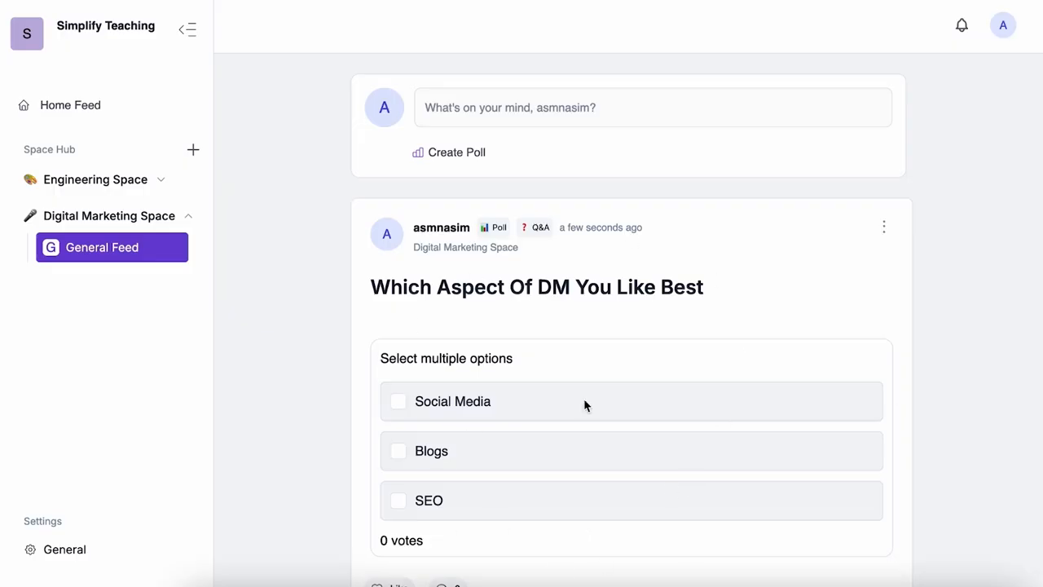
{"action": "scroll", "coordinate": [584, 405], "scroll_direction": "down", "scroll_amount": 1}
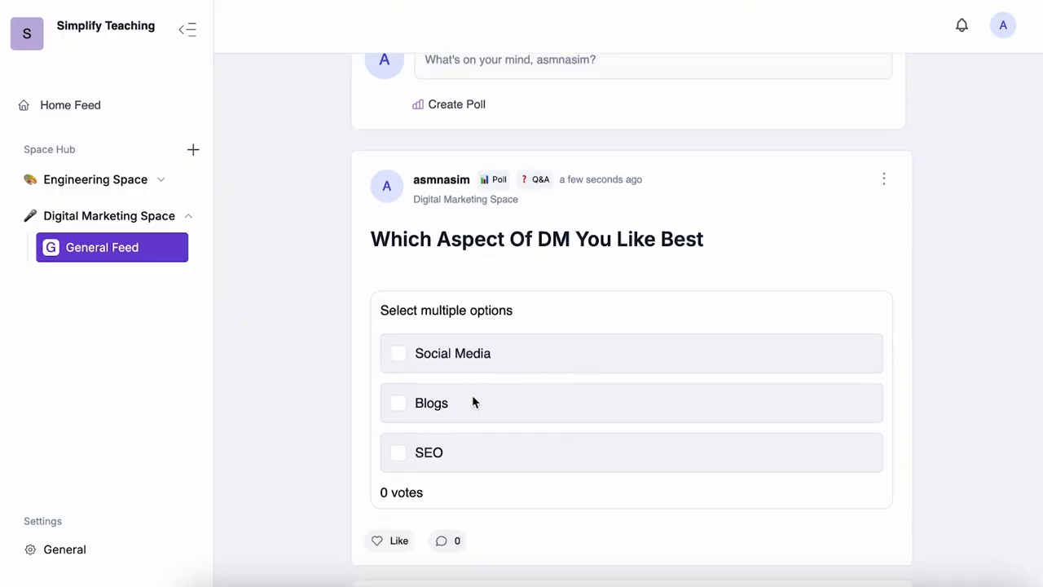
{"action": "left_click", "coordinate": [399, 403]}
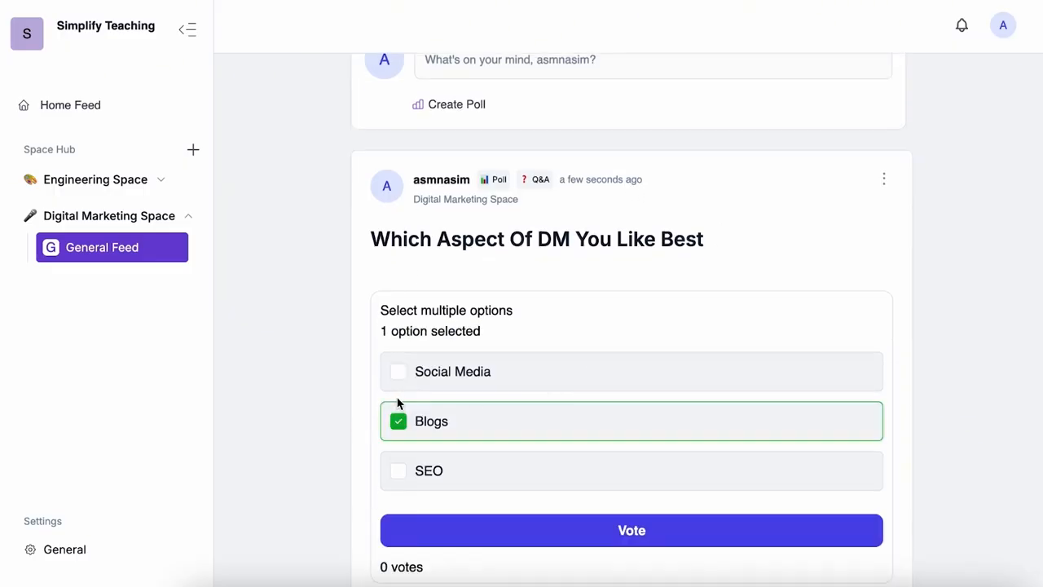
{"action": "left_click", "coordinate": [519, 531]}
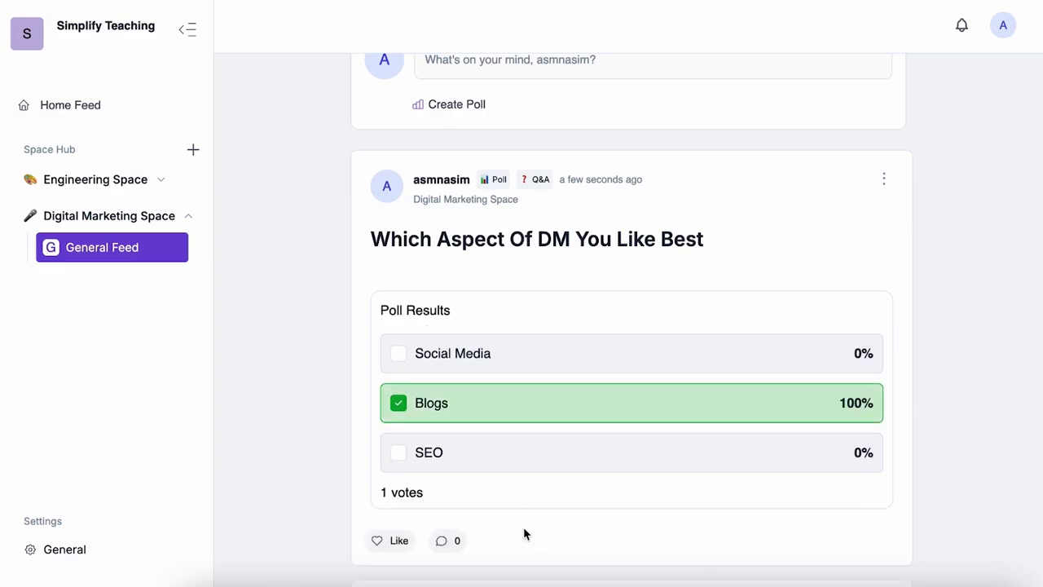
Open the poll's comment section and react to the poll with a red heart
{"action": "scroll", "coordinate": [523, 532], "scroll_direction": "down", "scroll_amount": 1}
{"action": "mouse_move", "coordinate": [399, 489]}
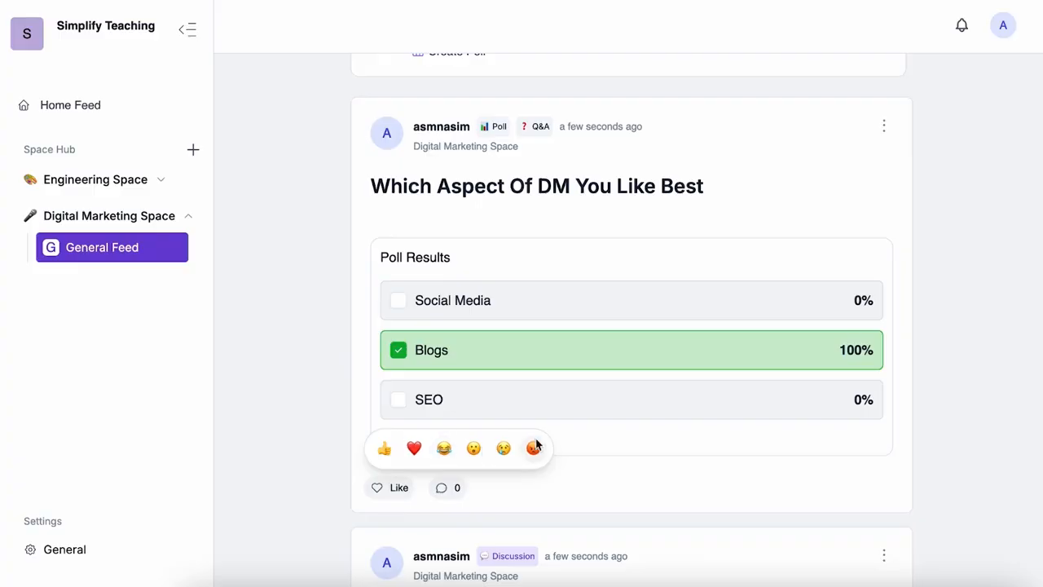
{"action": "left_click", "coordinate": [454, 492]}
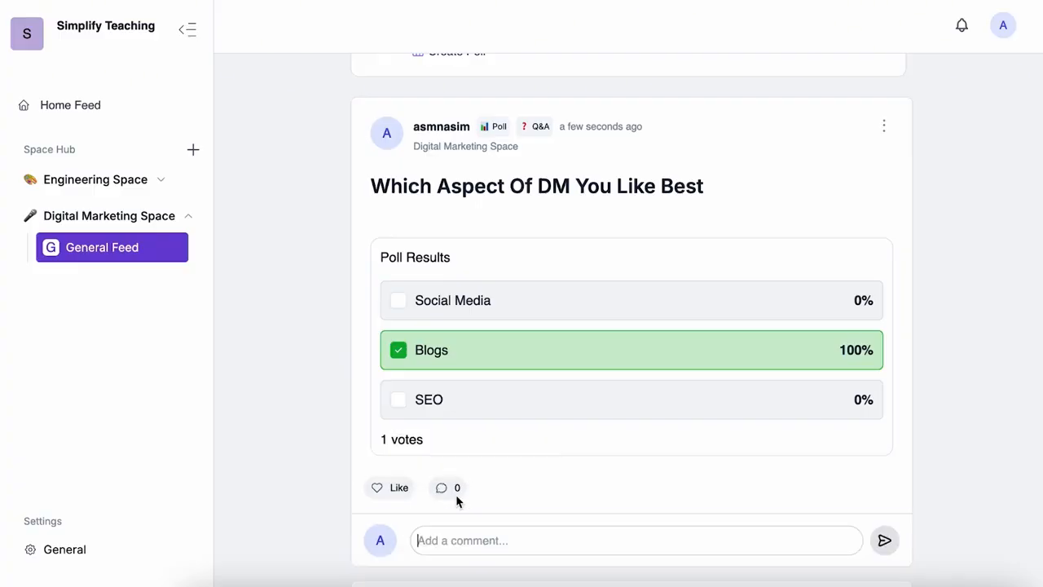
{"action": "scroll", "coordinate": [470, 530], "scroll_direction": "down", "scroll_amount": 3}
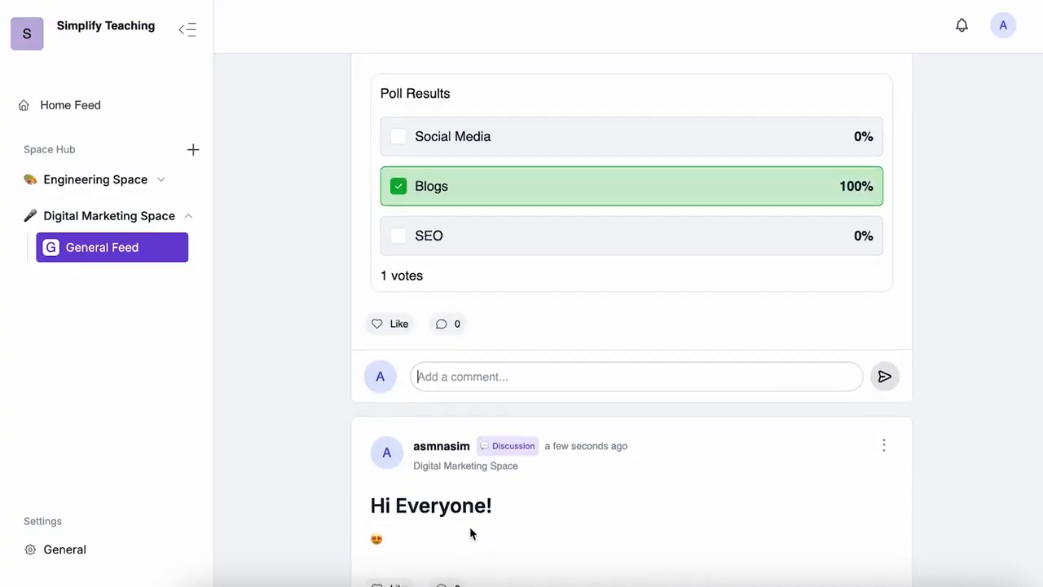
{"action": "mouse_move", "coordinate": [380, 323]}
{"action": "left_click", "coordinate": [412, 285]}
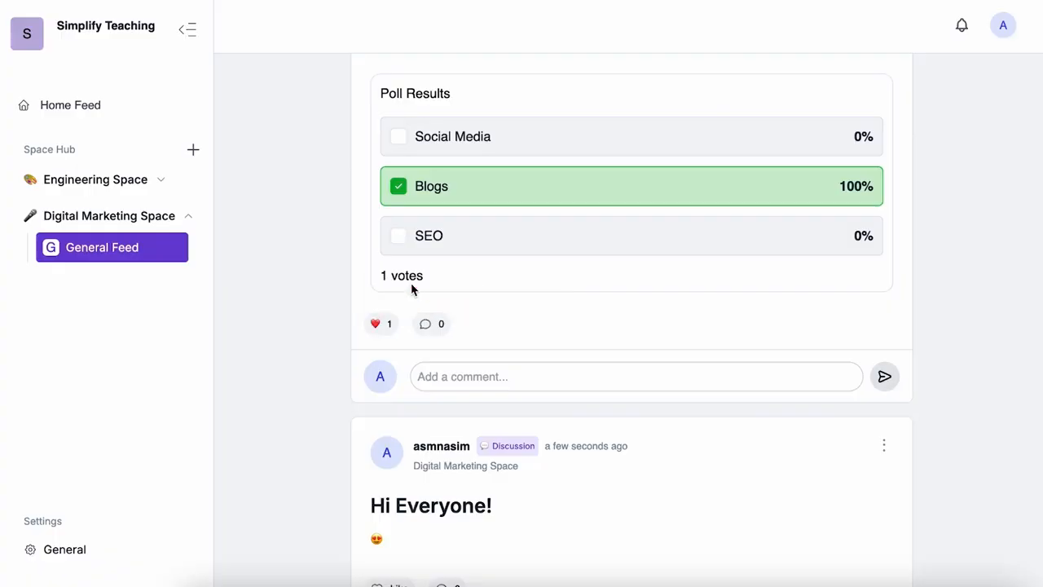
Post the comment "I love video marketing" on the poll
{"action": "left_click", "coordinate": [445, 381]}
{"action": "type", "text": "I love"}
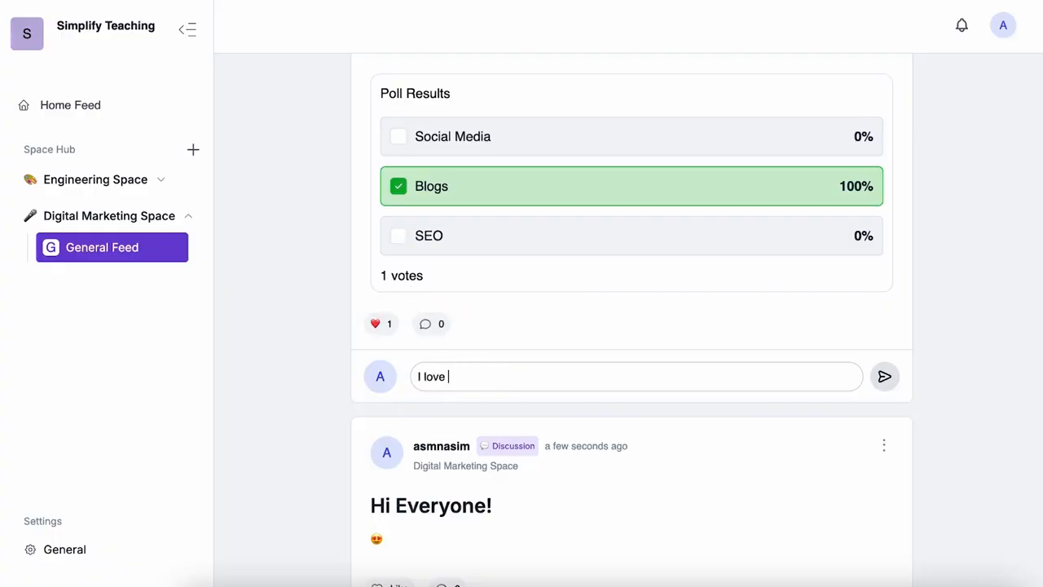
{"action": "type", "text": " video marketing"}
{"action": "key", "text": "Return"}
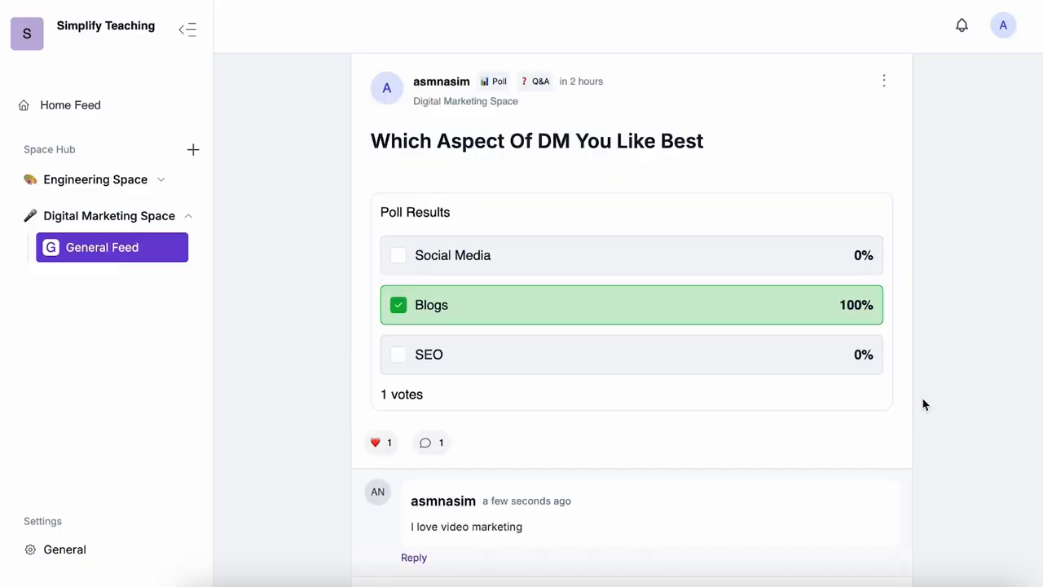
Review the General Feed's members and the role management options available for each of the two admins
{"action": "scroll", "coordinate": [923, 404], "scroll_direction": "up", "scroll_amount": 4}
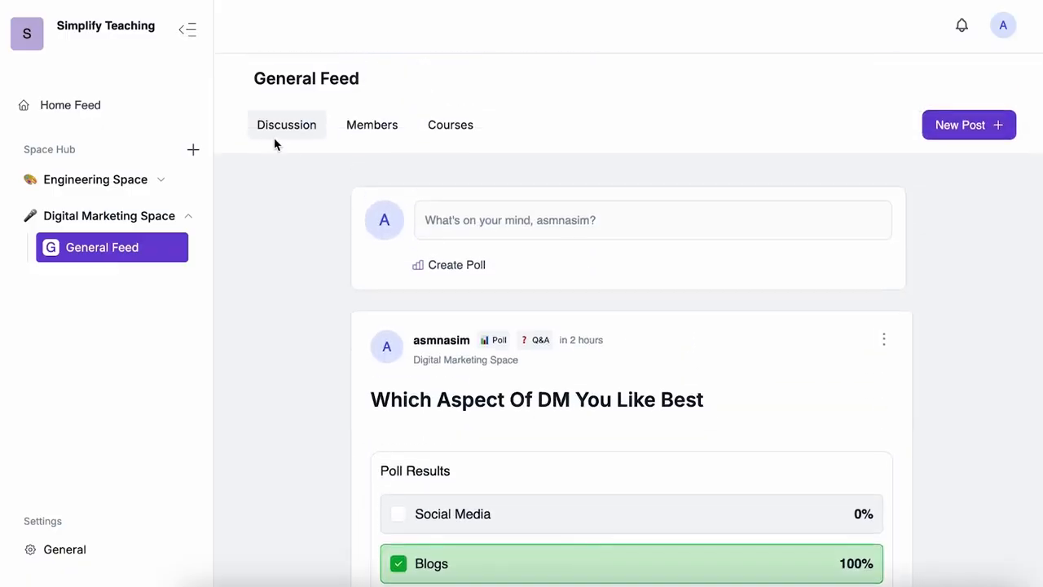
{"action": "left_click", "coordinate": [350, 127]}
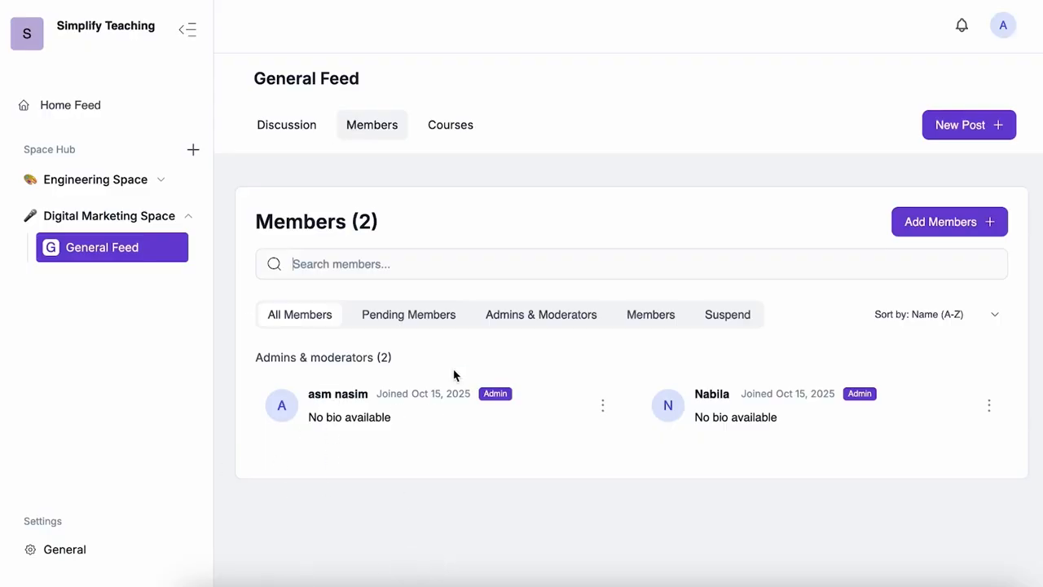
{"action": "left_click", "coordinate": [603, 405]}
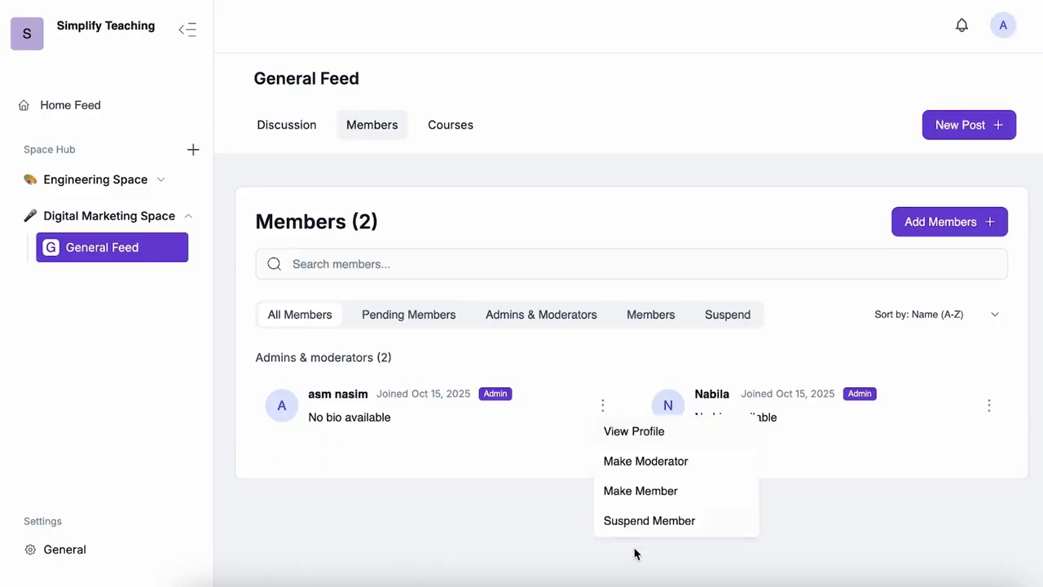
{"action": "left_click", "coordinate": [989, 405]}
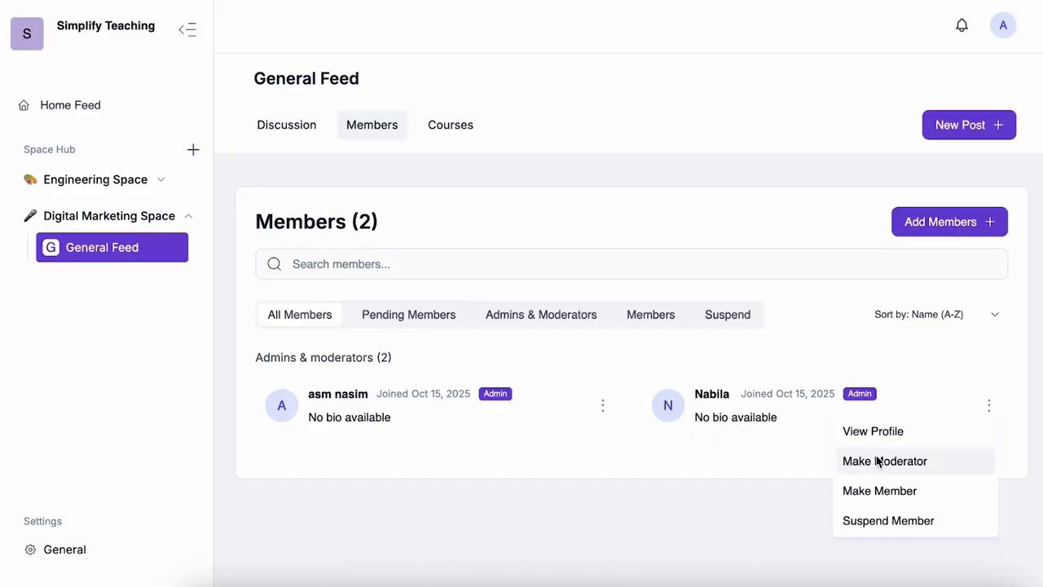
{"action": "left_click", "coordinate": [661, 484]}
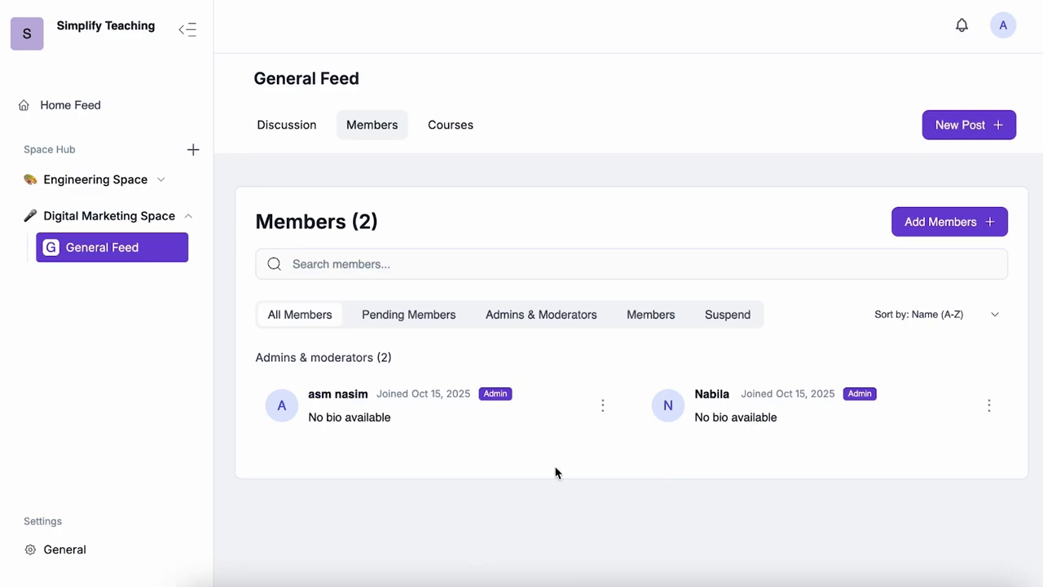
Create a public channel named "Fun Discussions" in the Digital Marketing Space
{"action": "mouse_move", "coordinate": [195, 228]}
{"action": "left_click", "coordinate": [284, 130]}
{"action": "left_click", "coordinate": [193, 218]}
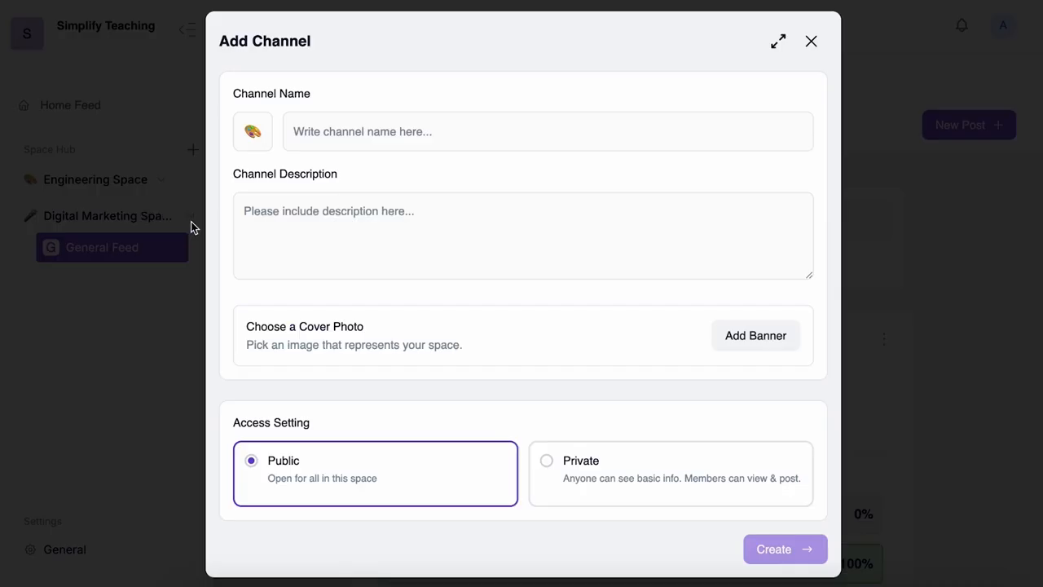
{"action": "left_click", "coordinate": [367, 137]}
{"action": "type", "text": "Fun Discussions"}
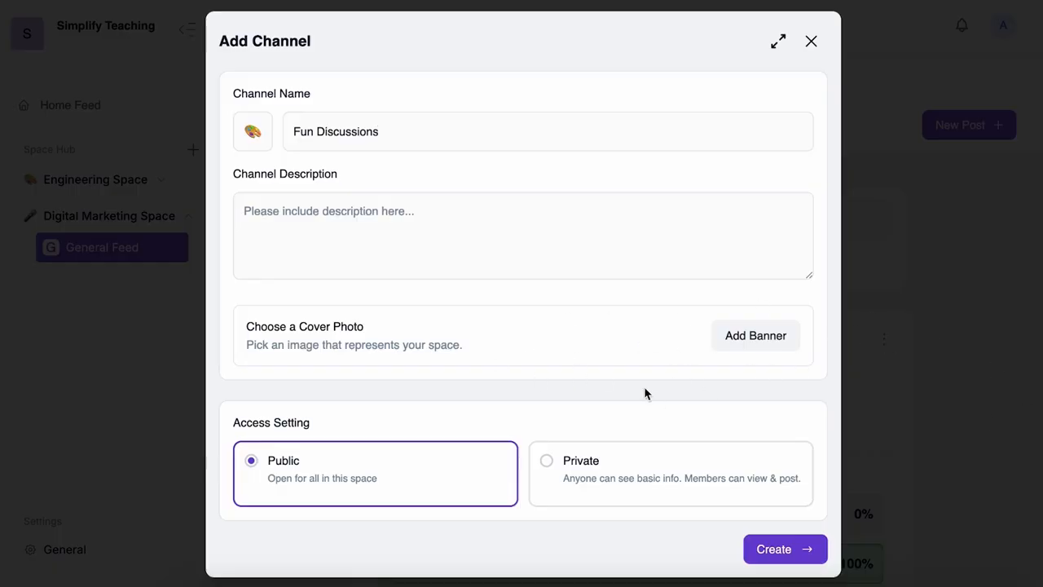
{"action": "left_click", "coordinate": [787, 549]}
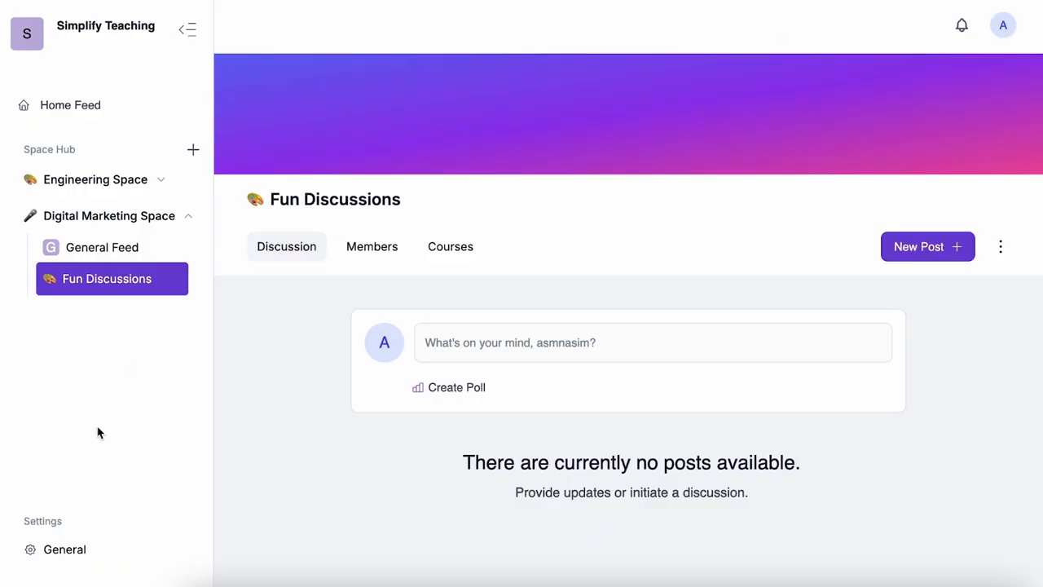
Upload the round Simplify Teaching logo image from the Desktop as the community's site logo and save the settings
{"action": "left_click", "coordinate": [61, 550]}
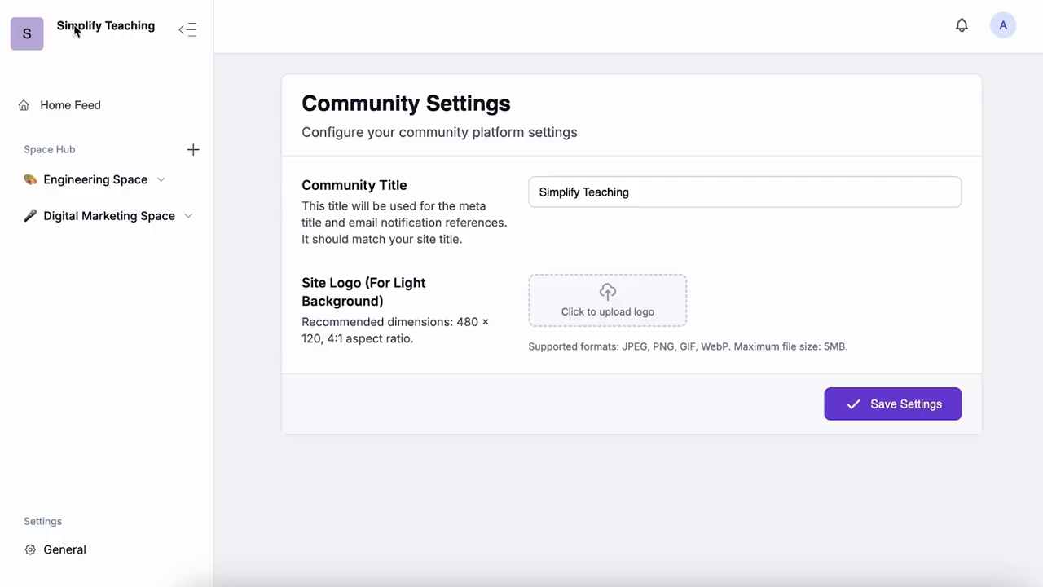
{"action": "left_click", "coordinate": [617, 304]}
{"action": "scroll", "coordinate": [592, 309], "scroll_direction": "down", "scroll_amount": 5}
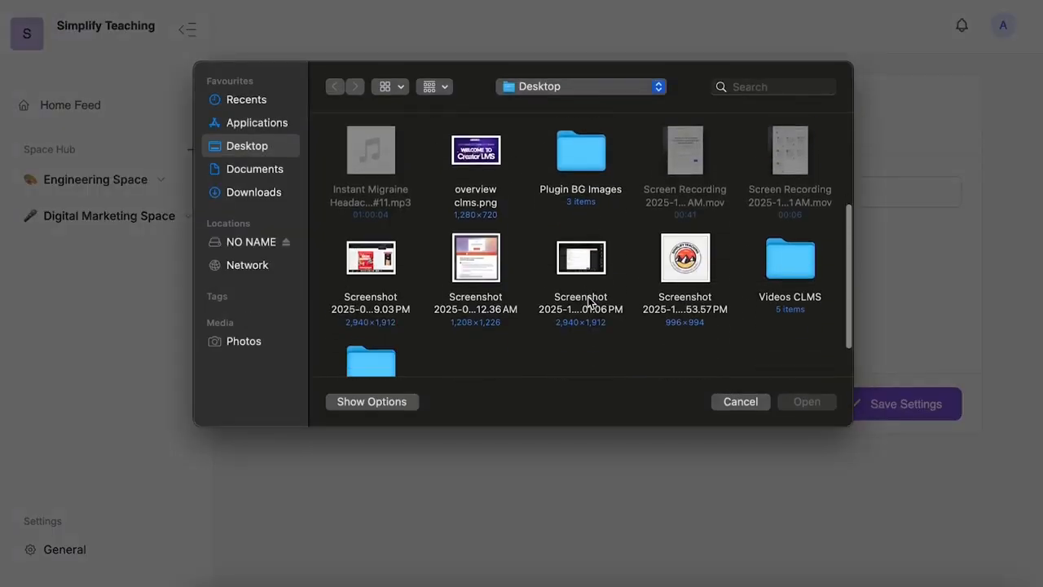
{"action": "double_click", "coordinate": [697, 236]}
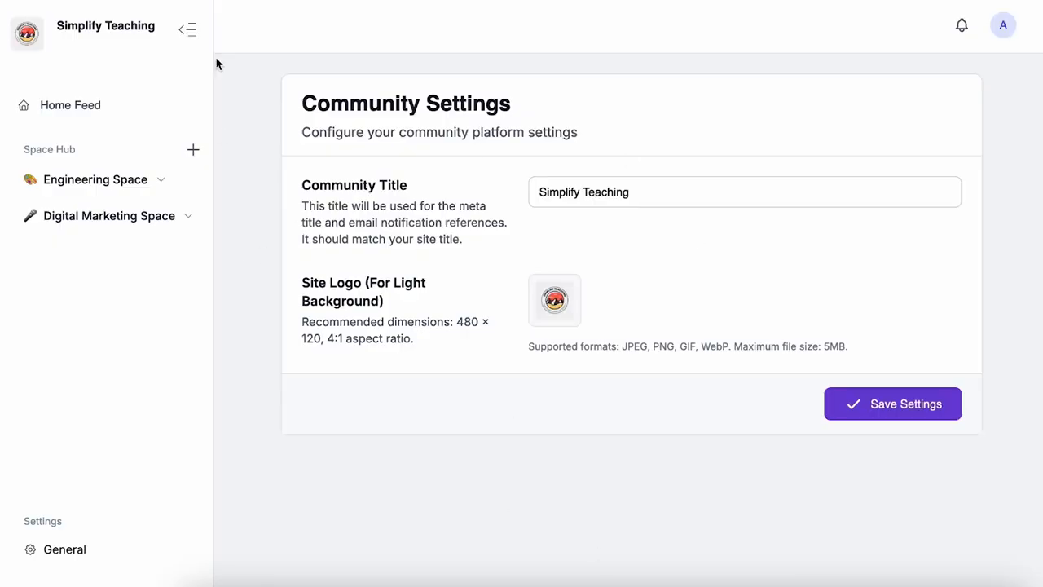
{"action": "left_click", "coordinate": [932, 407]}
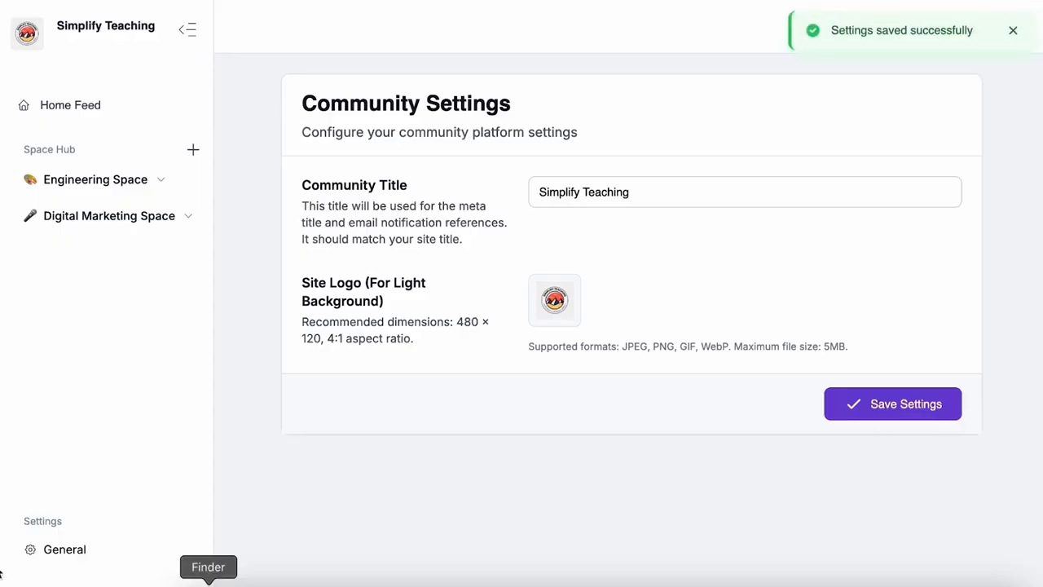
Look through the posts in the Home Feed, and view the Engineering Space and the Digital Marketing Space
{"action": "left_click", "coordinate": [82, 106]}
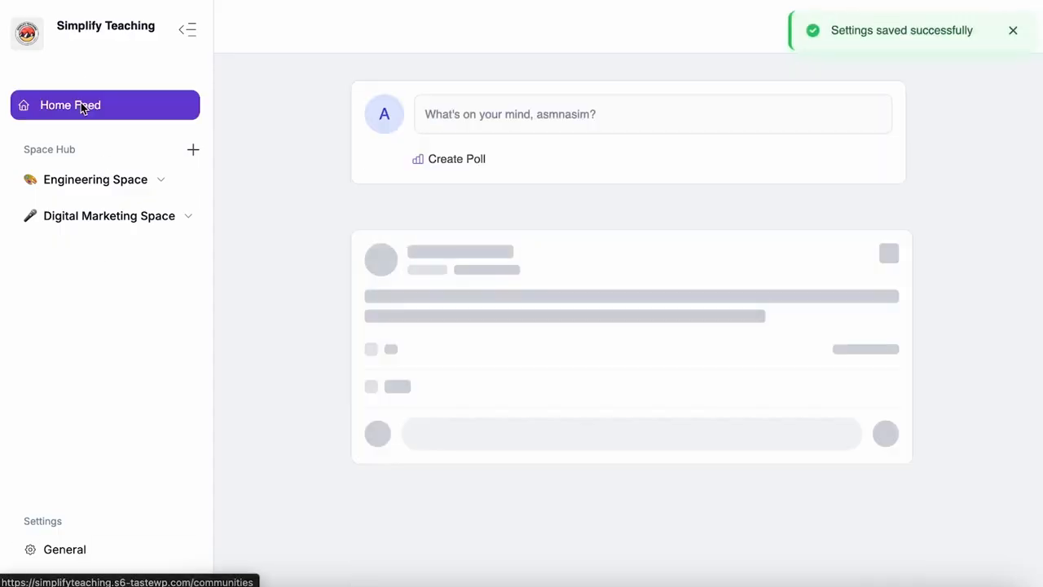
{"action": "scroll", "coordinate": [593, 331], "scroll_direction": "down", "scroll_amount": 2}
{"action": "scroll", "coordinate": [593, 331], "scroll_direction": "down", "scroll_amount": 4}
{"action": "scroll", "coordinate": [593, 330], "scroll_direction": "up", "scroll_amount": 5}
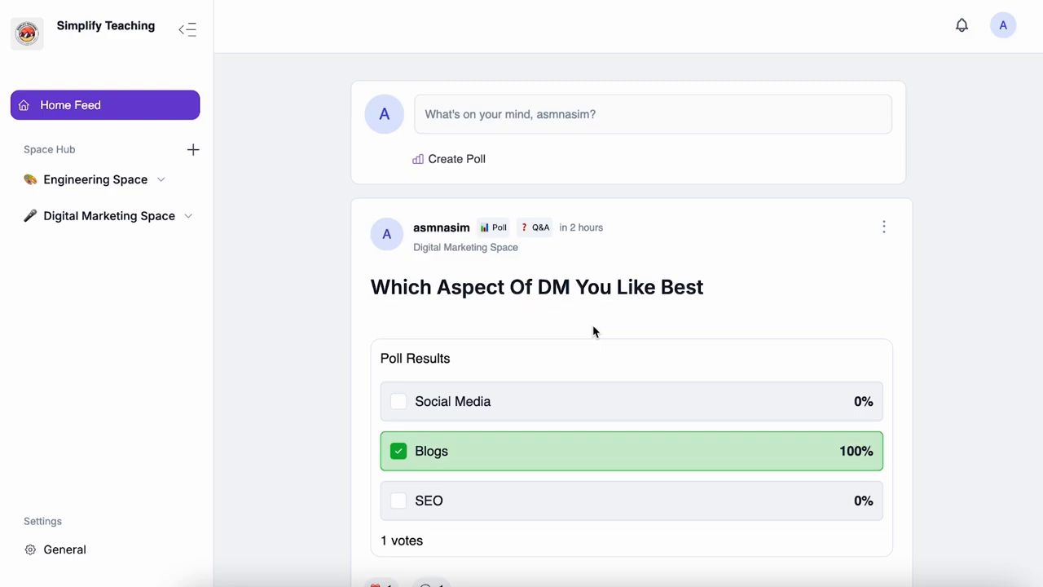
{"action": "left_click", "coordinate": [122, 183]}
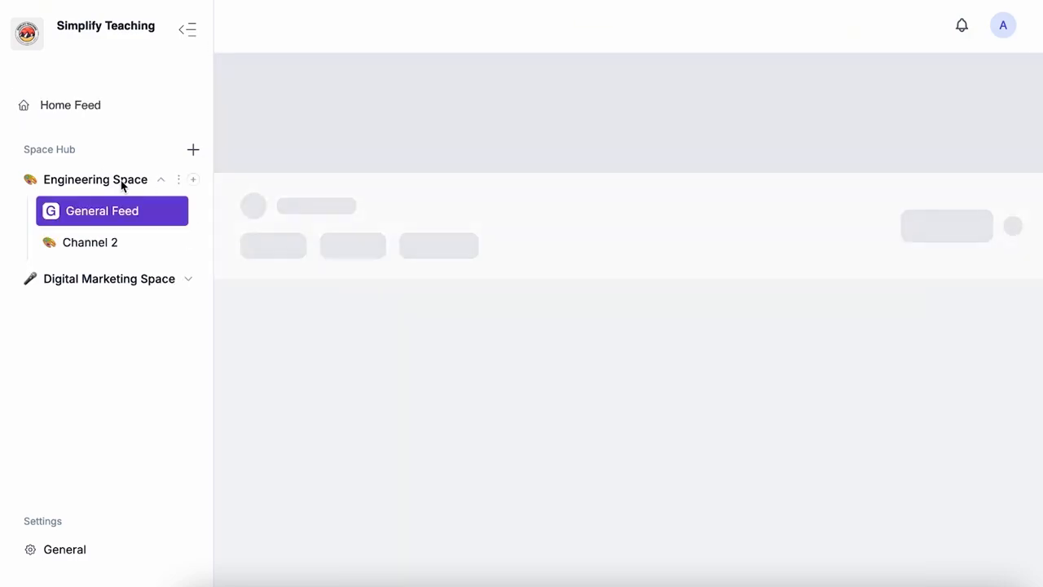
{"action": "left_click", "coordinate": [145, 279]}
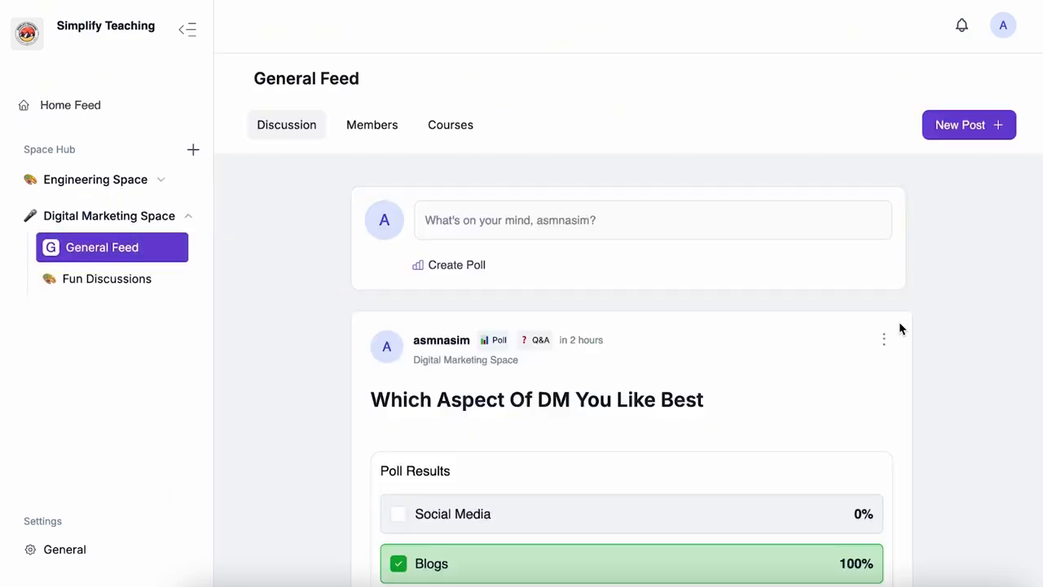